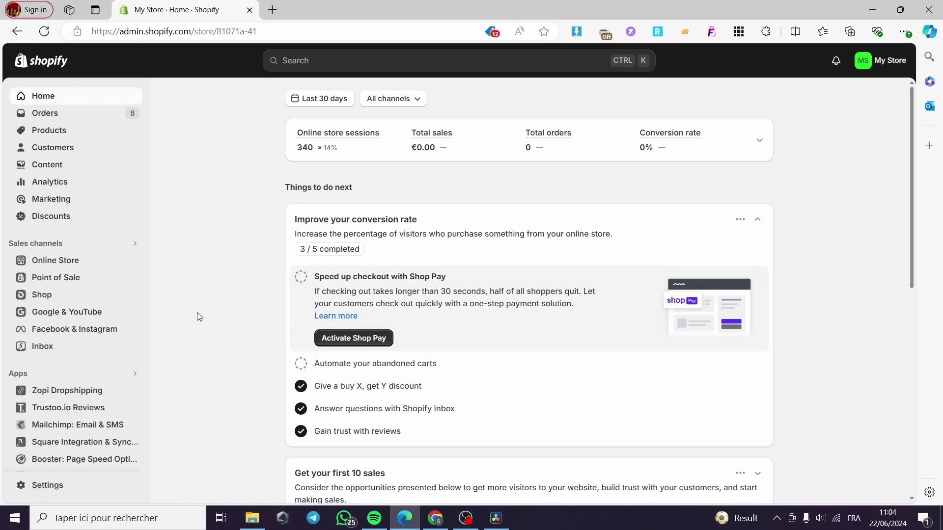
Step: Open the store's checkout settings and go to the abandoned checkout emails section
click(50, 487)
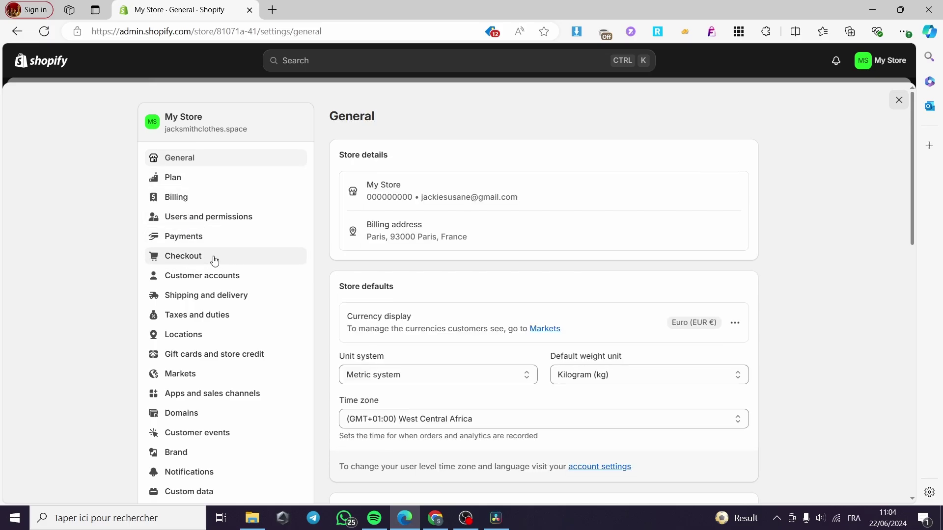
click(237, 258)
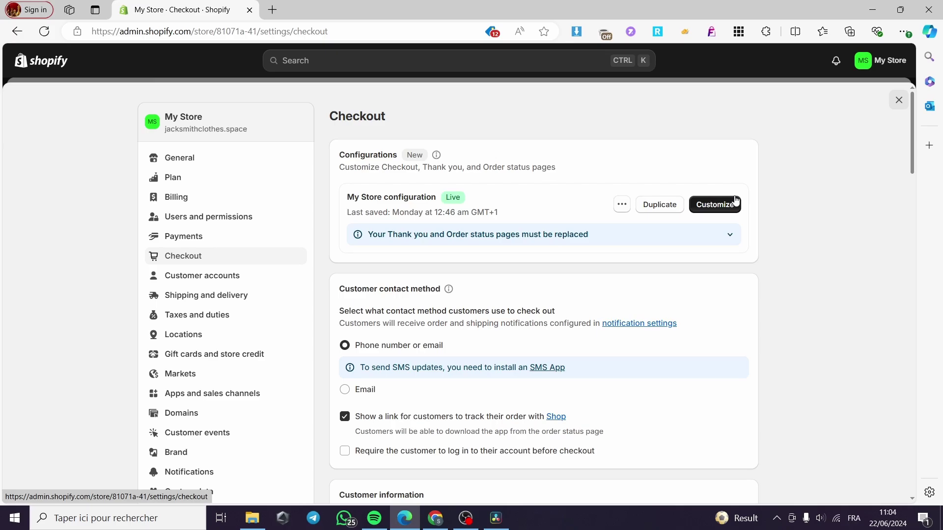
scroll(735, 200, down, 5)
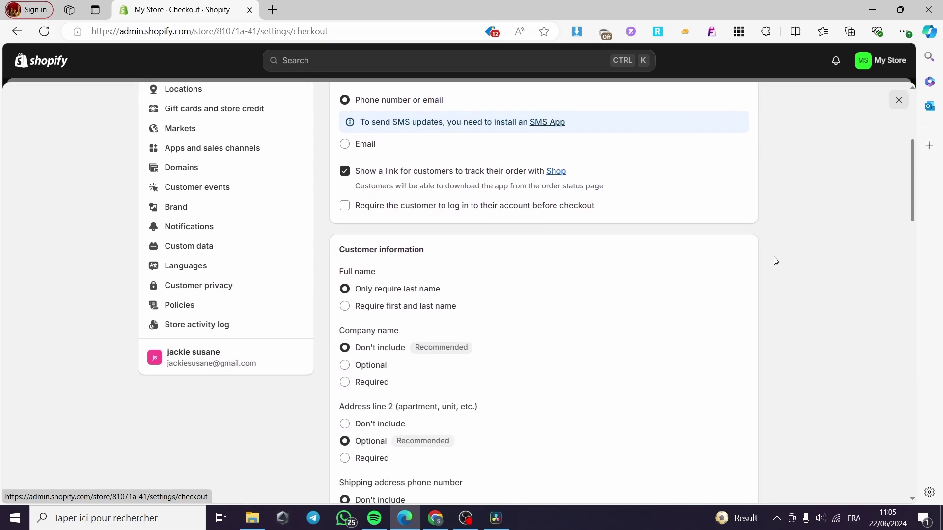
scroll(545, 330, down, 2)
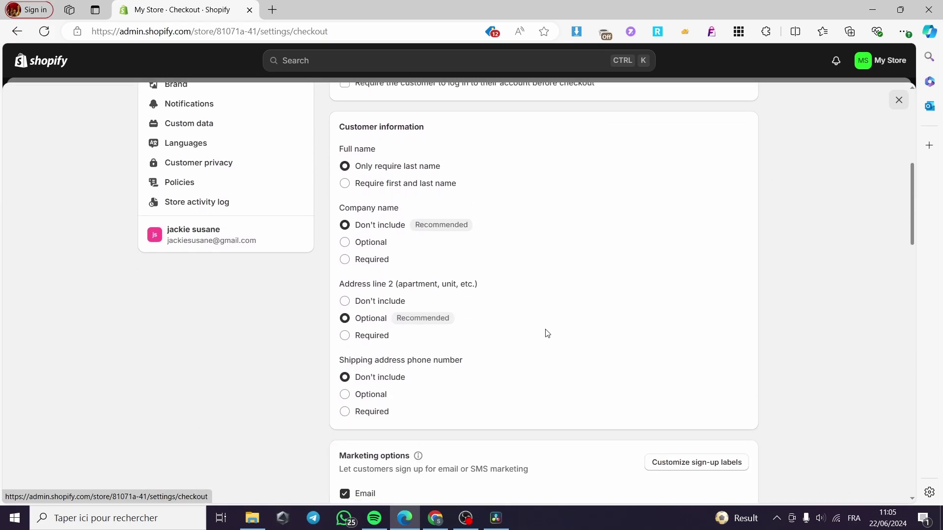
scroll(547, 333, down, 7)
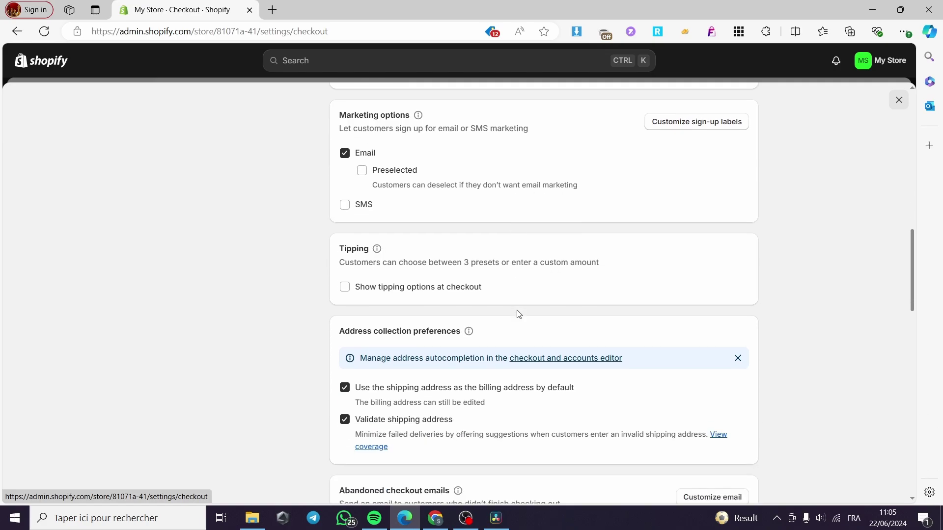
scroll(520, 310, down, 2)
scroll(523, 305, down, 3)
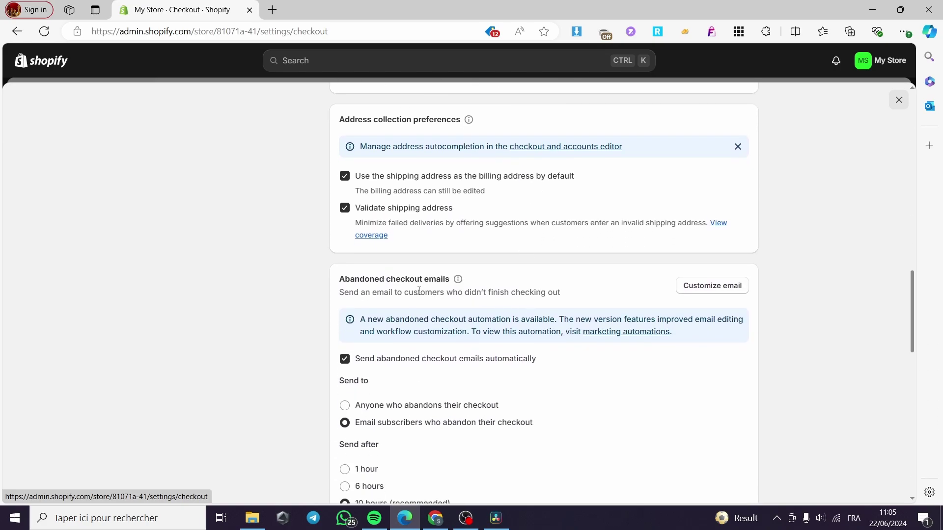
scroll(371, 283, down, 1)
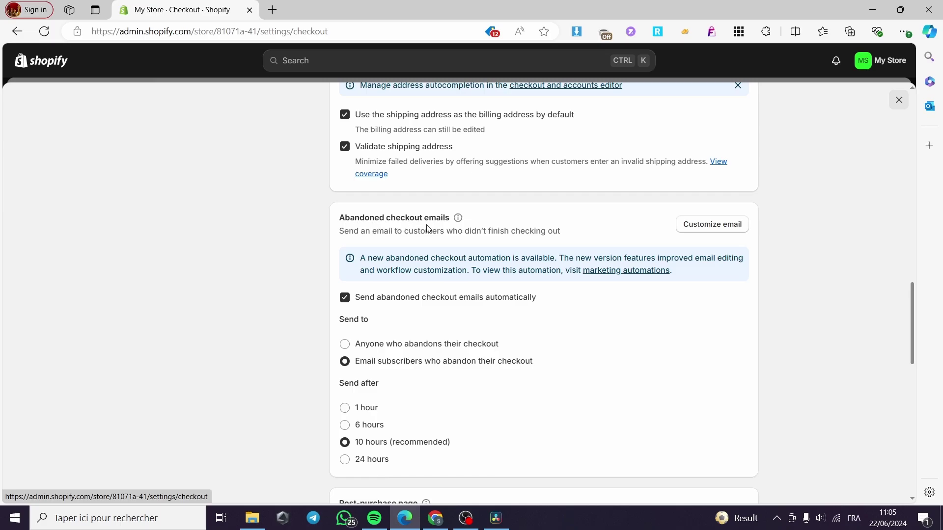
scroll(427, 231, down, 1)
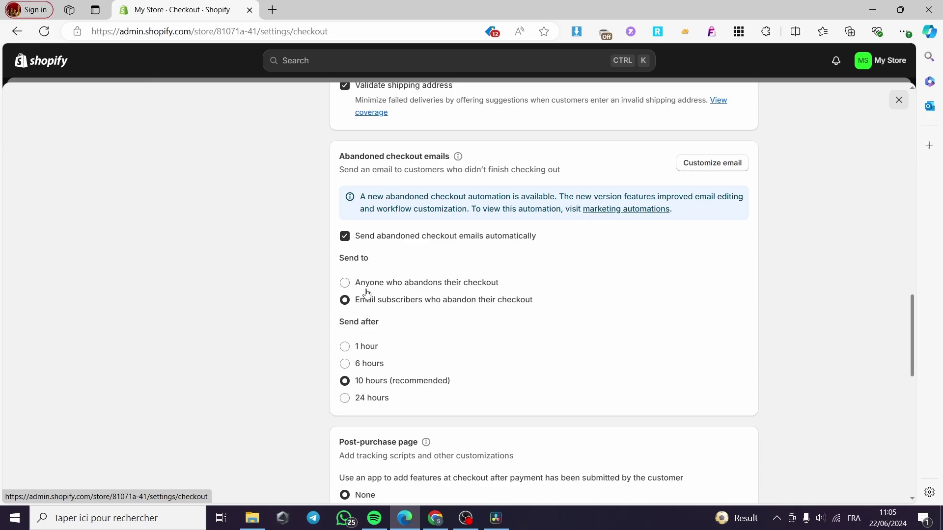
Step: Set automatic abandoned checkout emails to go to anyone who abandons their checkout, and save the settings
click(345, 282)
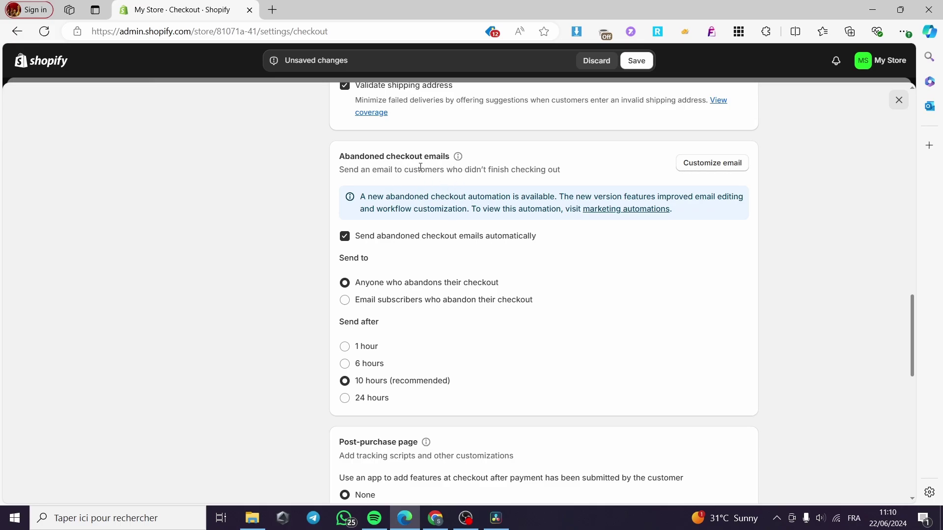
click(345, 238)
click(345, 237)
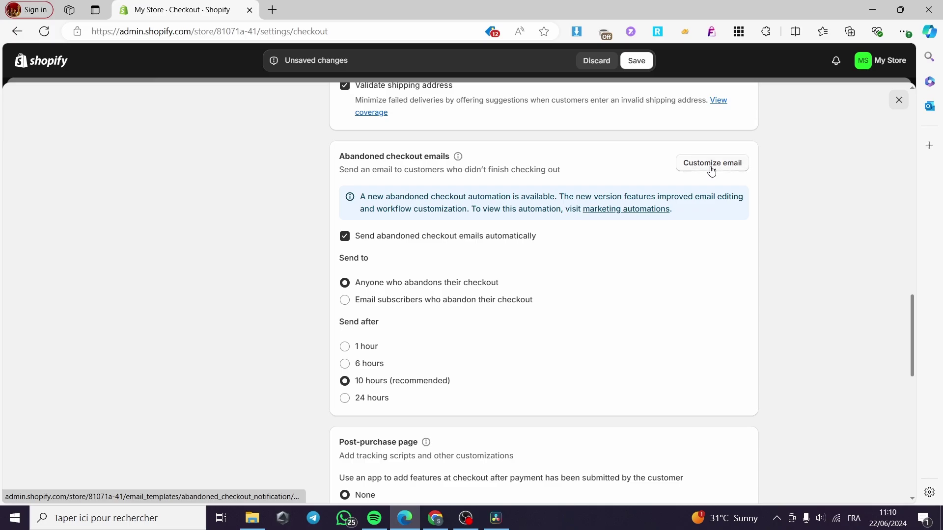
click(641, 63)
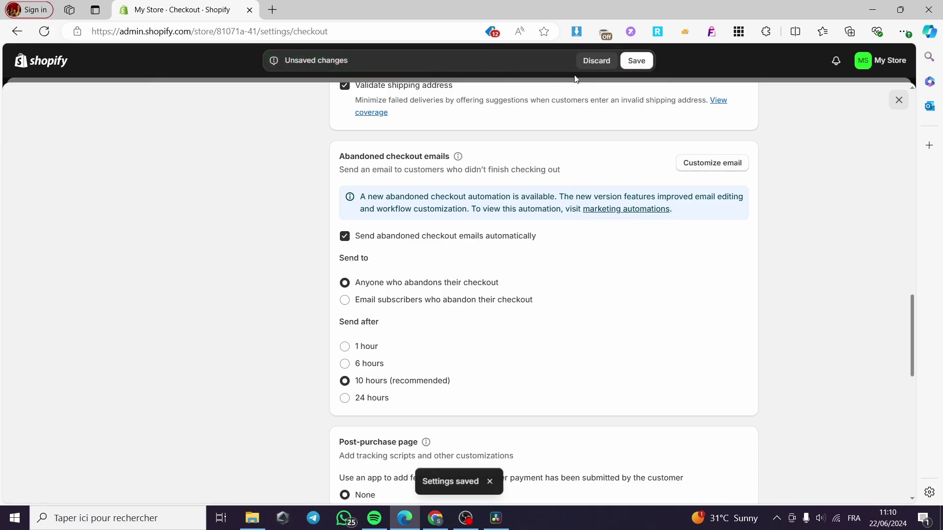
Step: Open the abandoned checkout email for customization and set its subject to "You have forgot something."
click(720, 166)
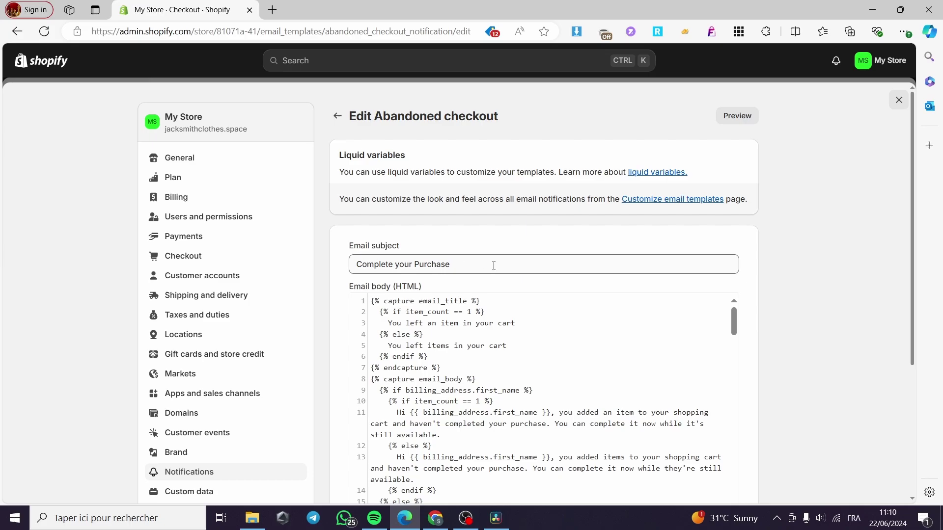
click(452, 263)
drag(452, 263, 347, 266)
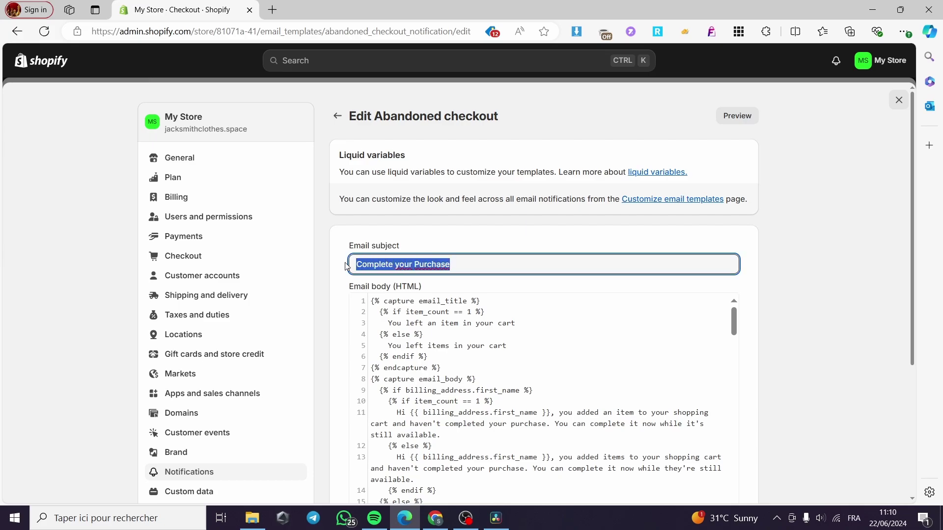
key(BackSpace)
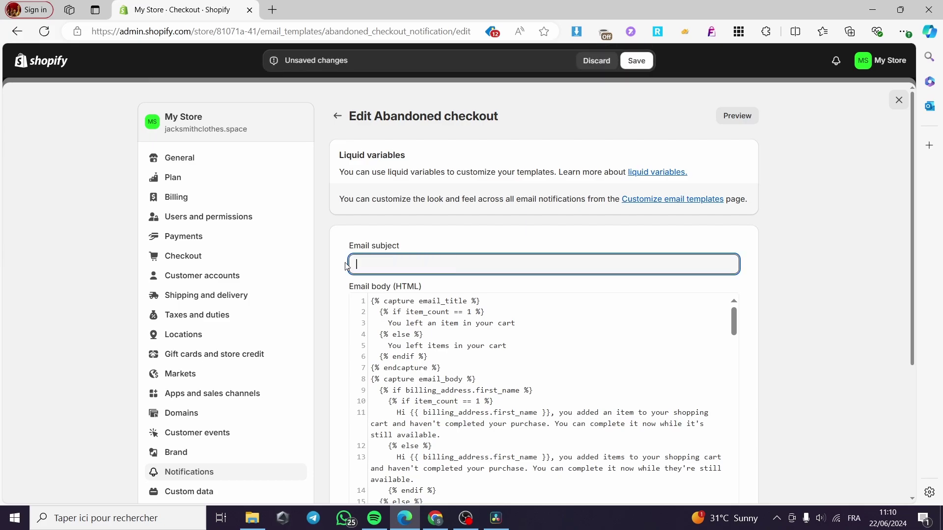
text(You have forgot somethin)
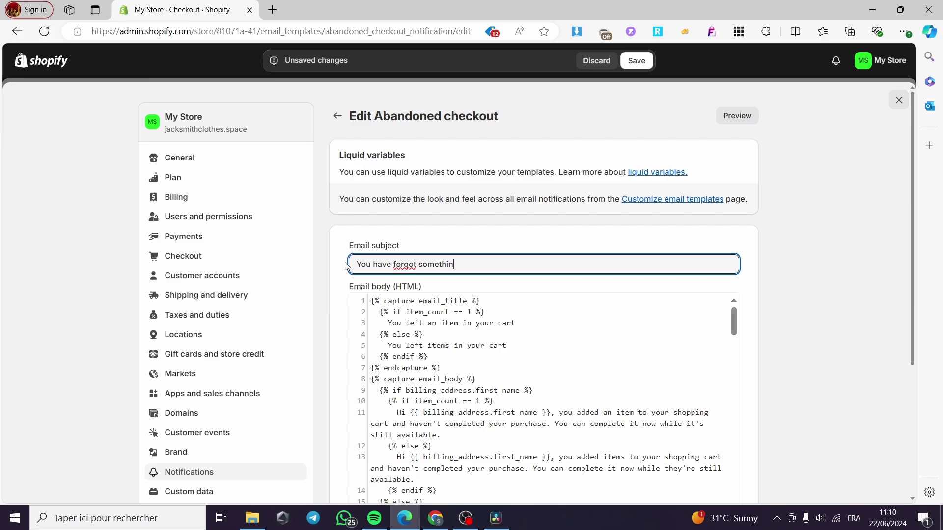
text(g.)
Step: Examine the email body's HTML code, including the cart title, greeting texts and product list sections
scroll(431, 317, down, 2)
scroll(540, 324, up, 2)
scroll(786, 334, down, 3)
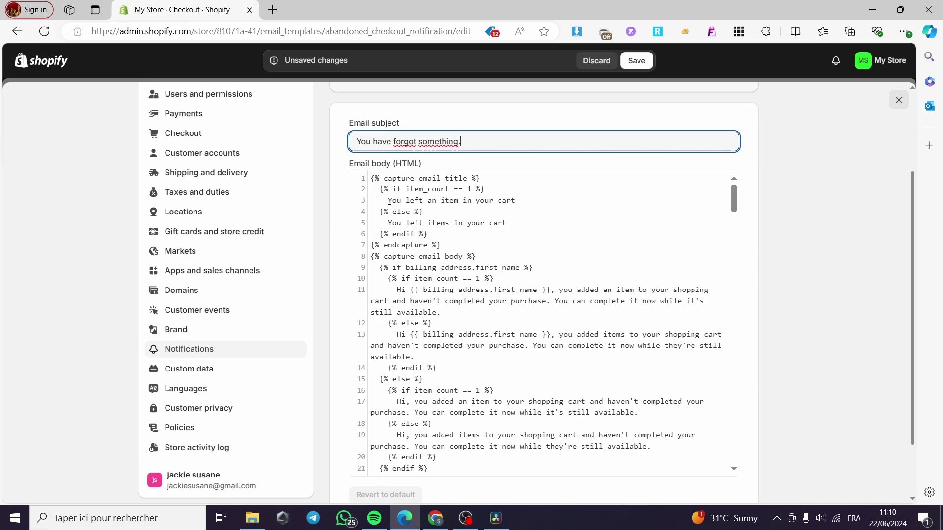
drag(388, 201, 516, 201)
click(525, 215)
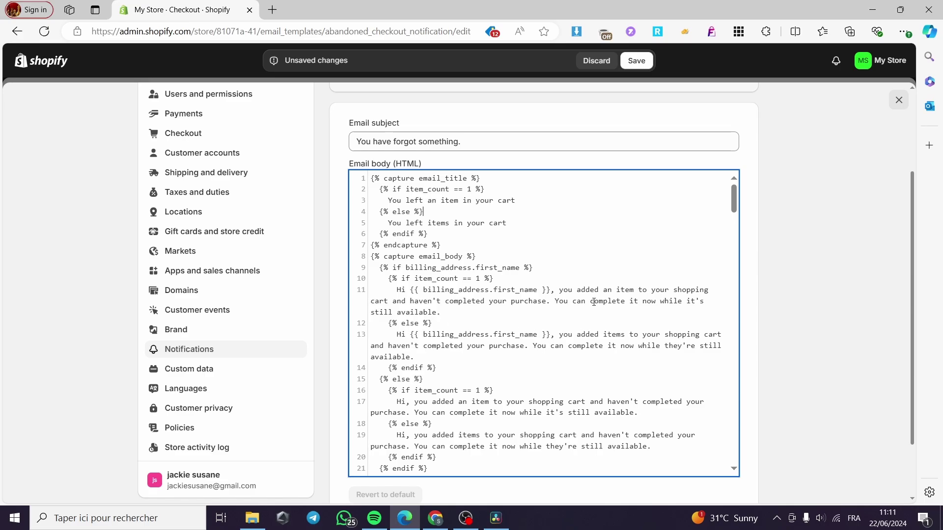
scroll(518, 328, down, 5)
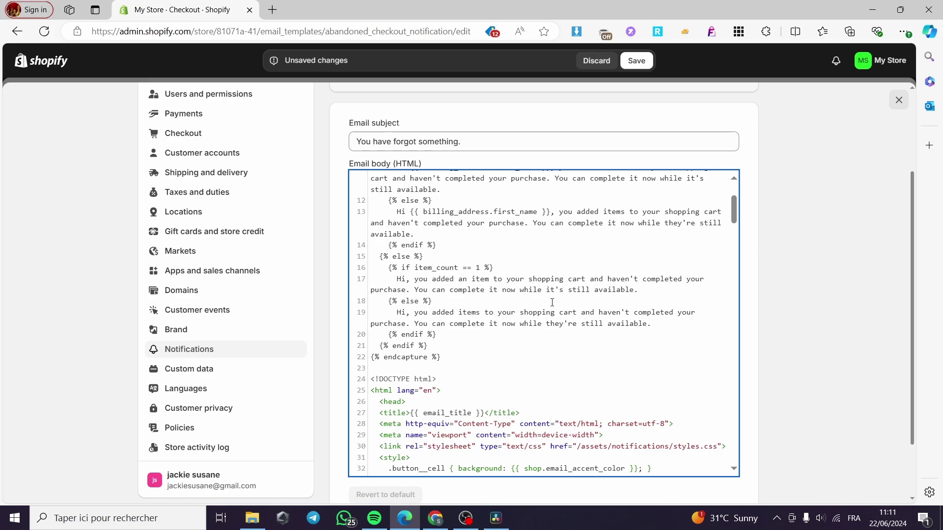
scroll(538, 307, down, 15)
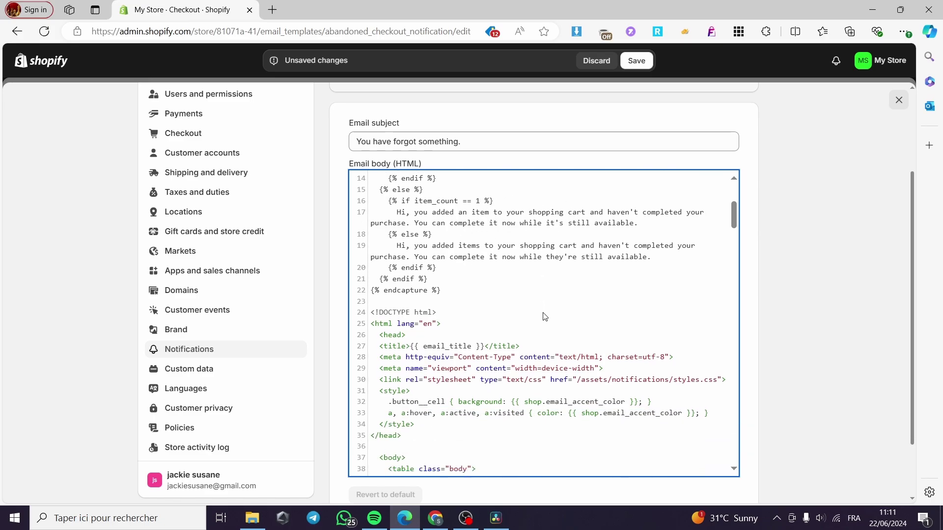
scroll(550, 307, down, 13)
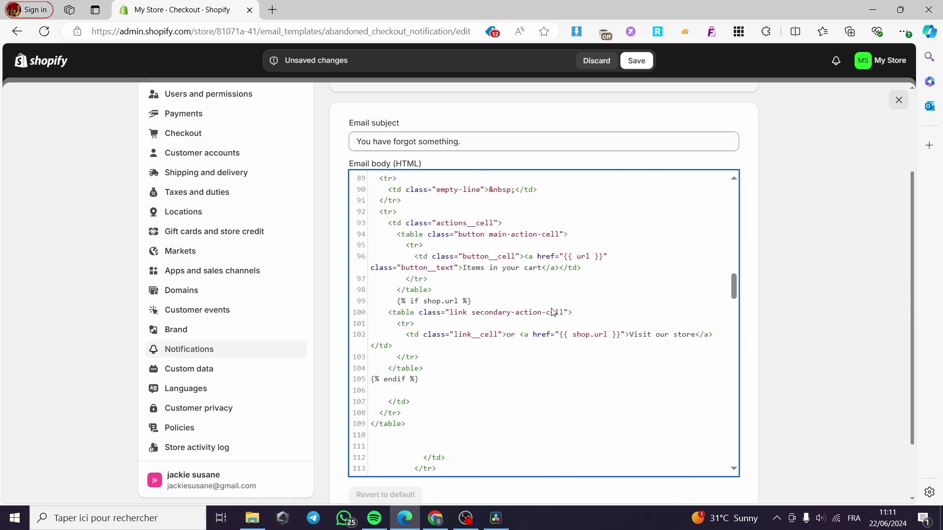
scroll(639, 309, down, 4)
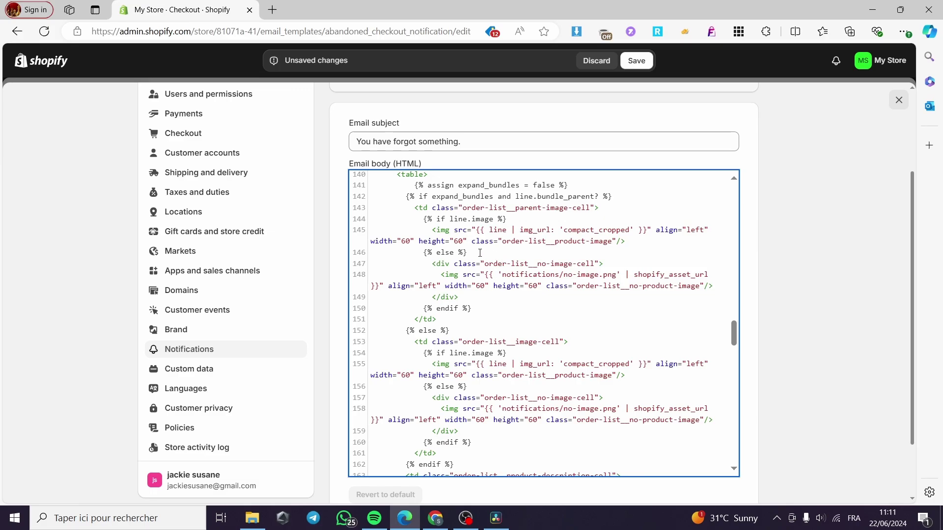
scroll(711, 333, up, 9)
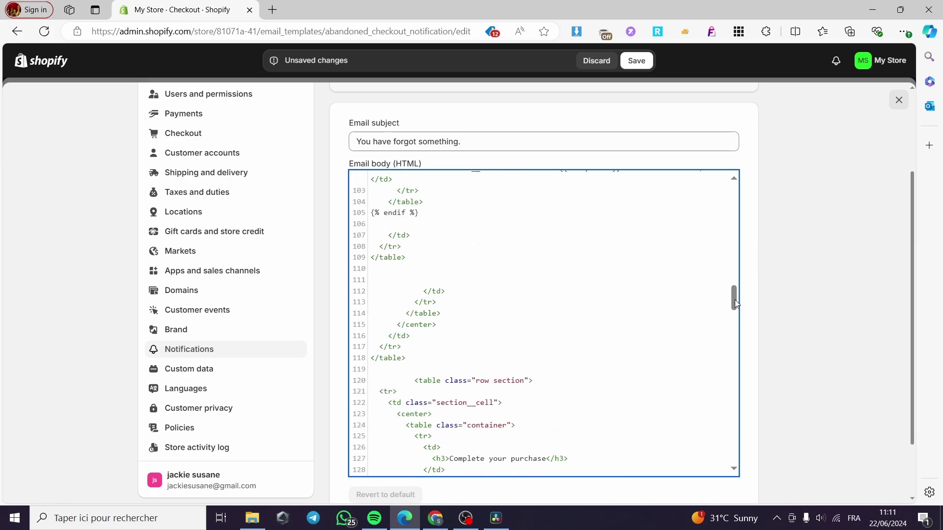
drag(735, 300, 733, 188)
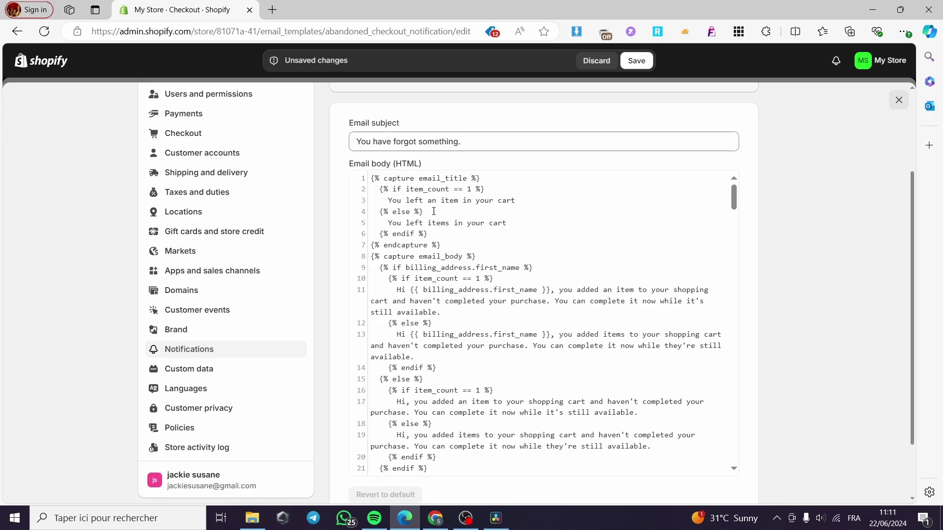
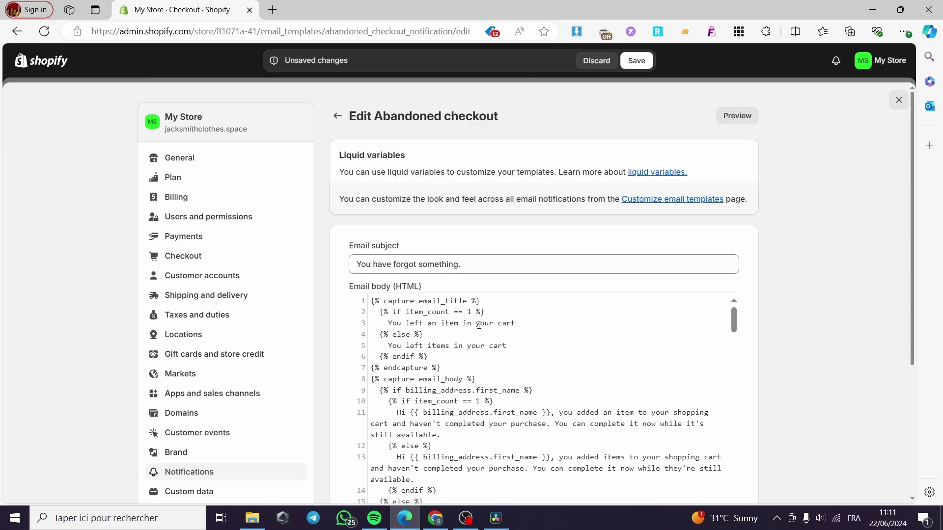
Step: Preview the abandoned checkout email through to its end, send a test email and close the preview
scroll(479, 325, up, 2)
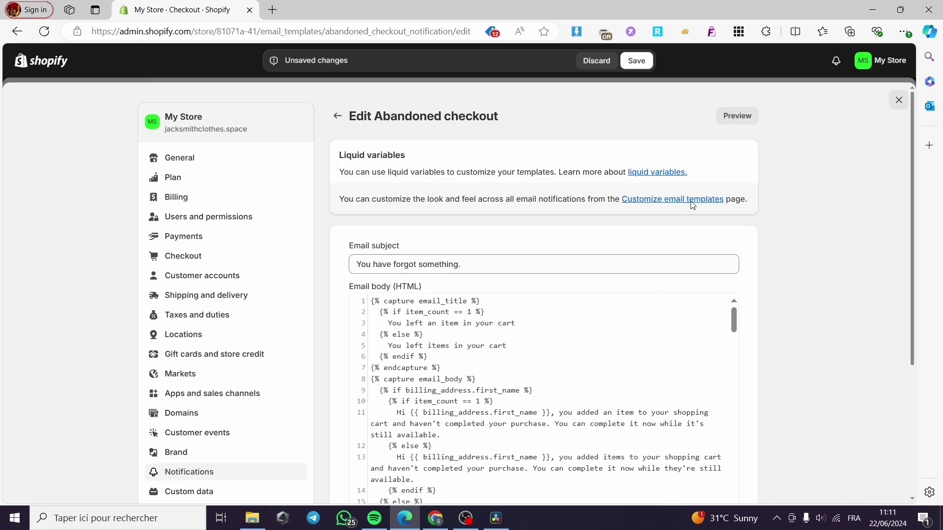
click(735, 118)
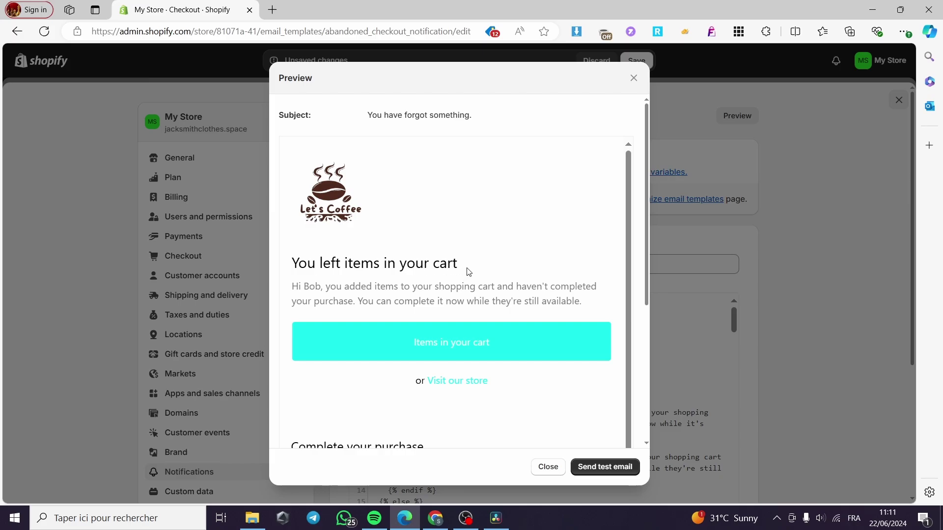
scroll(468, 273, down, 4)
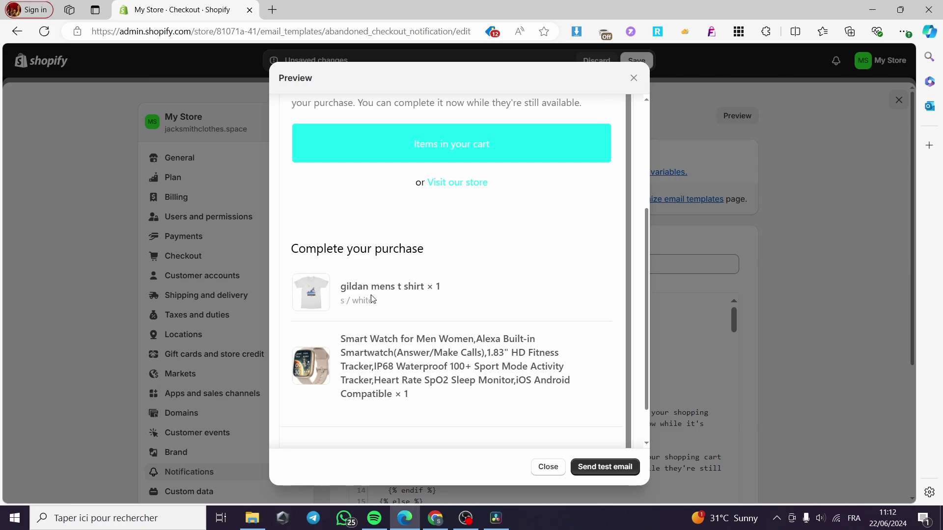
scroll(423, 297, down, 1)
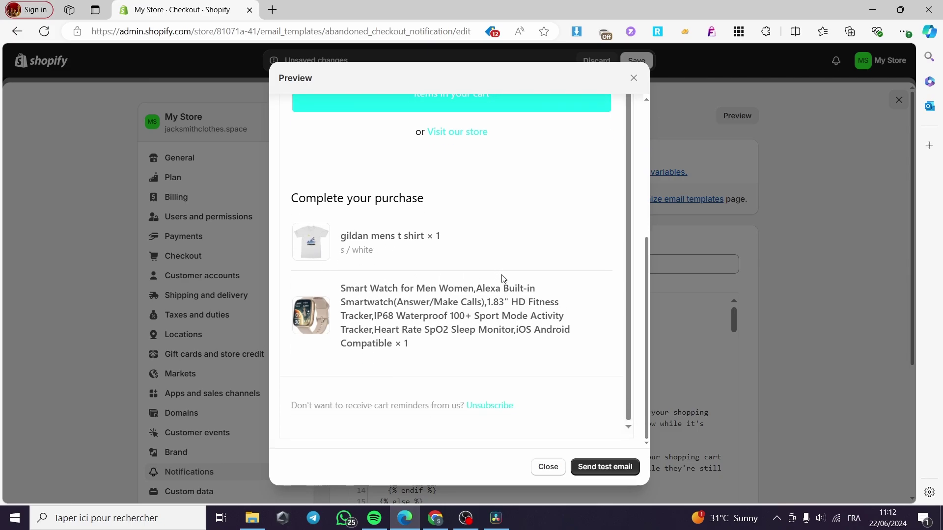
click(610, 471)
click(545, 467)
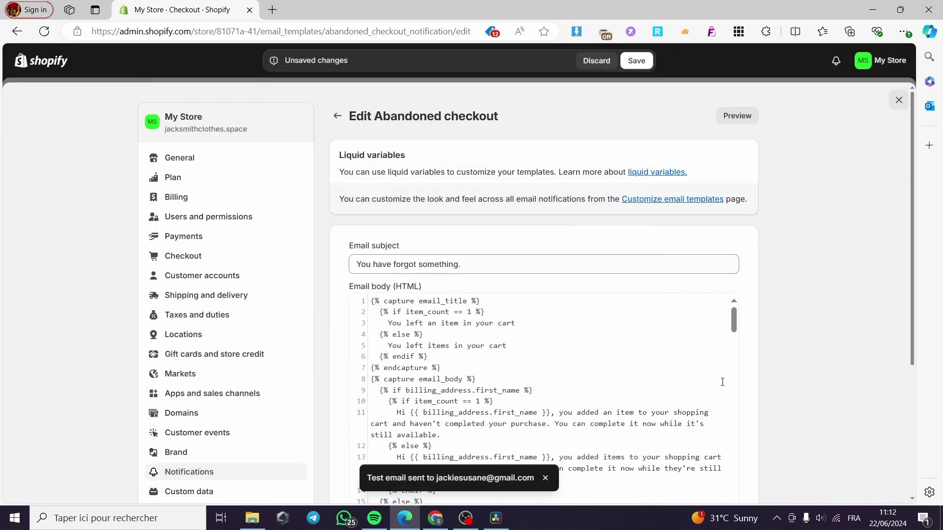
Step: Save the abandoned checkout email template and leave its editor
click(640, 67)
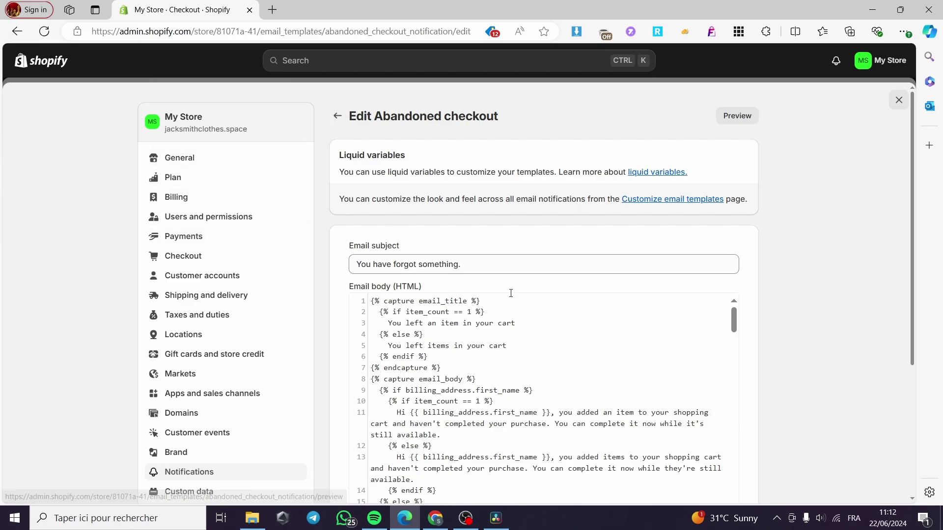
click(338, 118)
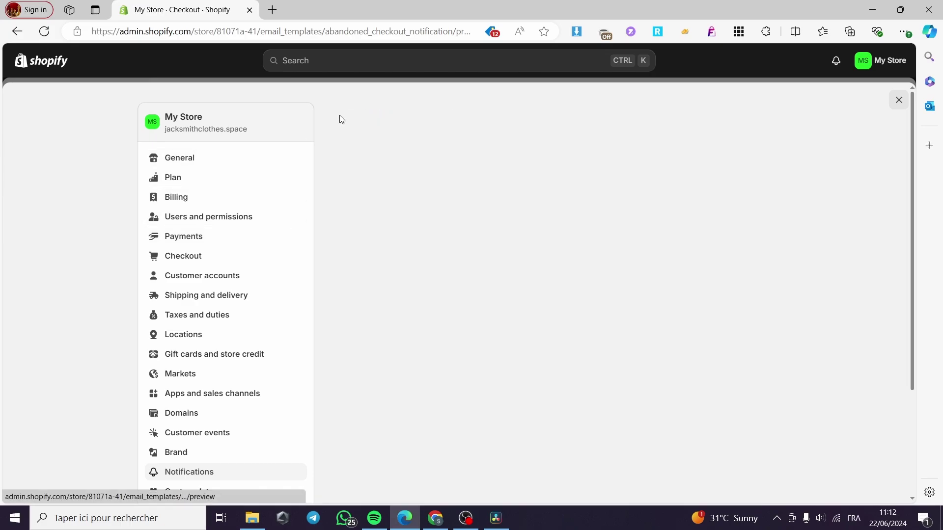
click(343, 122)
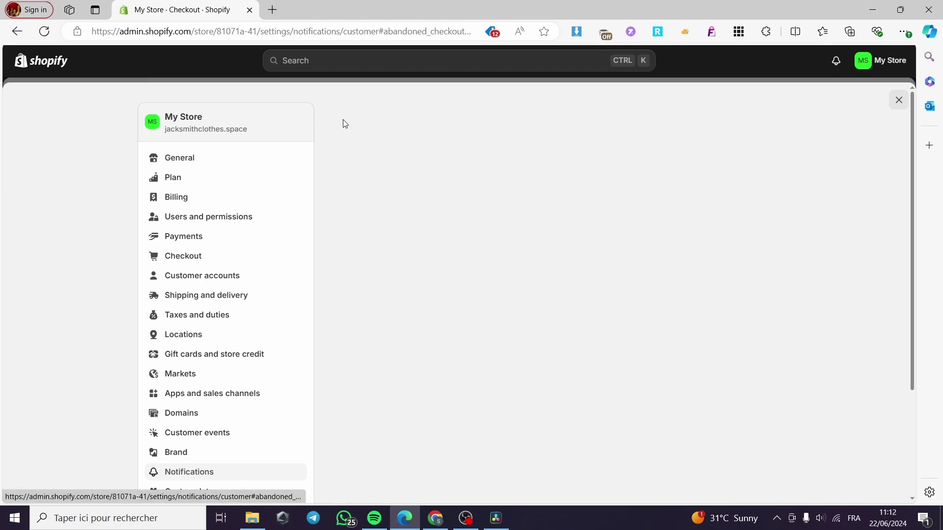
Step: Return to the store's admin home and open the marketing automations page
click(54, 71)
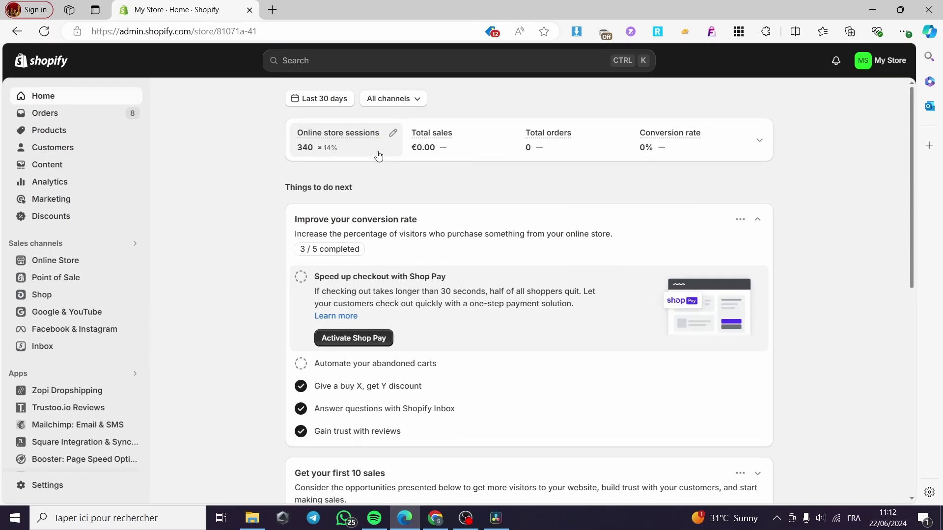
click(52, 201)
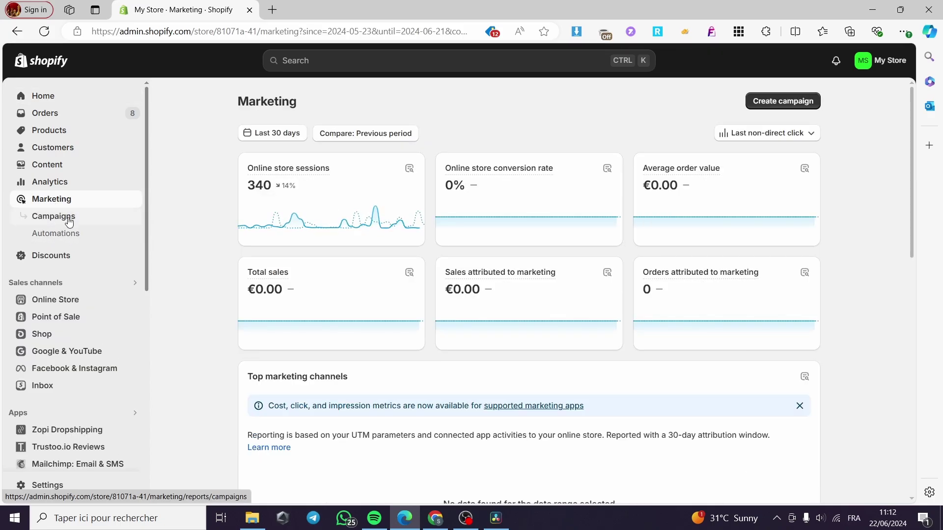
click(57, 235)
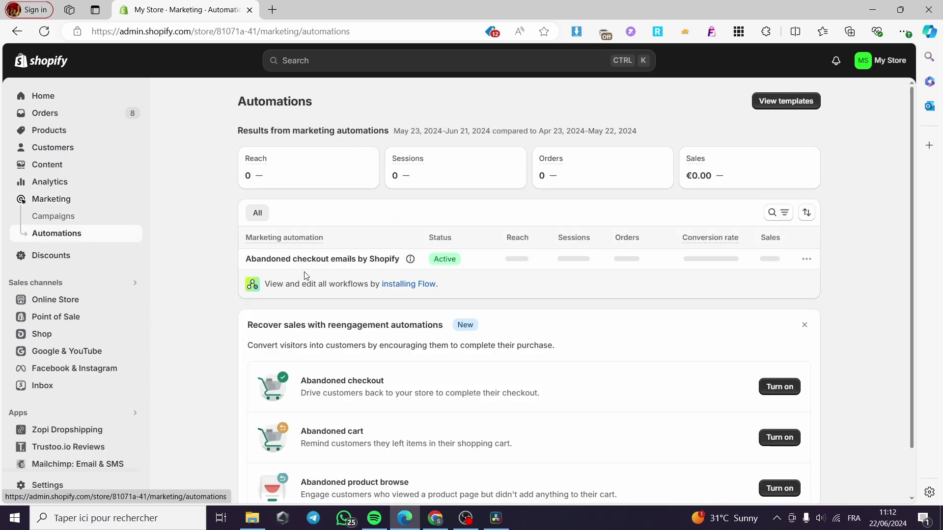
Step: Turn on the Abandoned checkout reengagement automation and accept that it replaces the existing abandoned checkout email
scroll(601, 286, down, 1)
scroll(638, 282, up, 1)
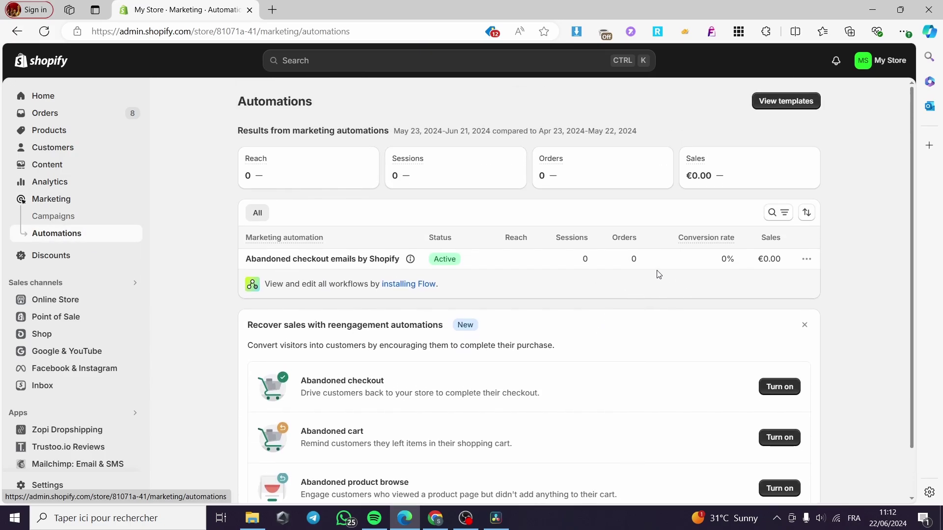
scroll(373, 263, down, 1)
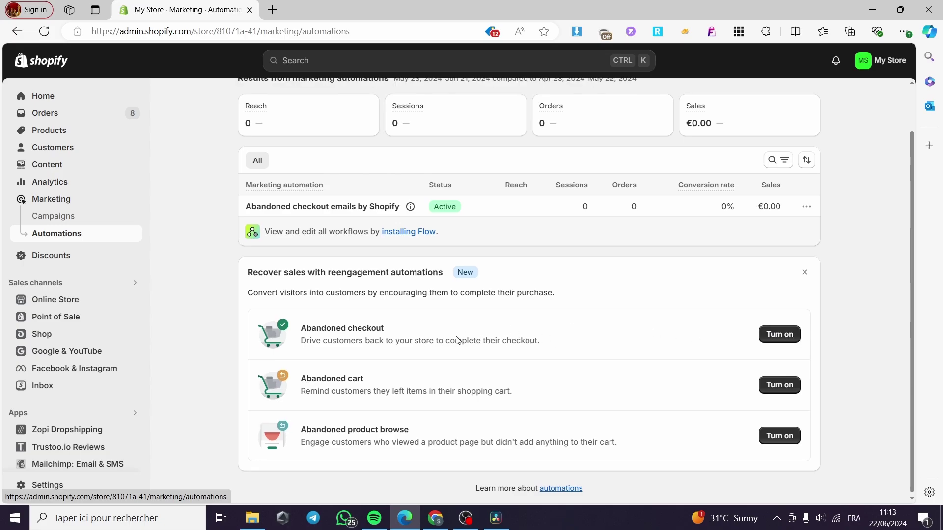
scroll(615, 351, up, 2)
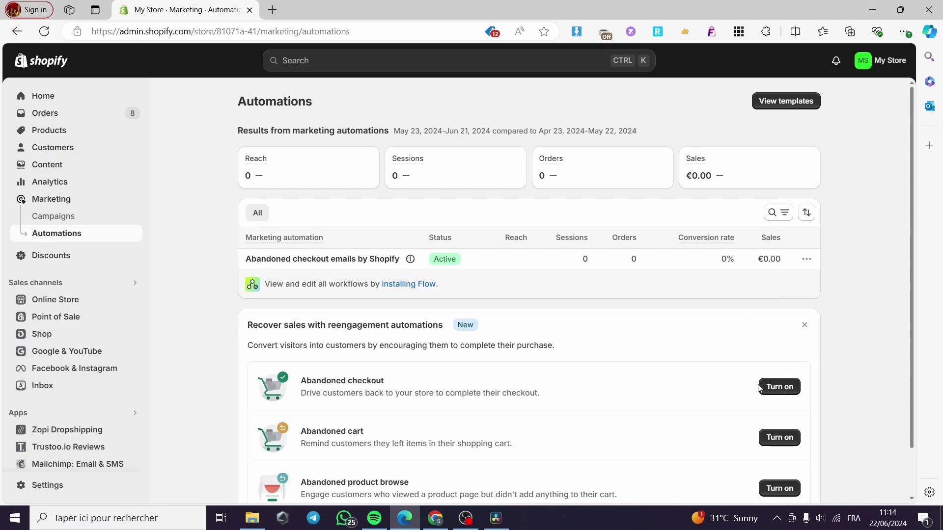
click(779, 386)
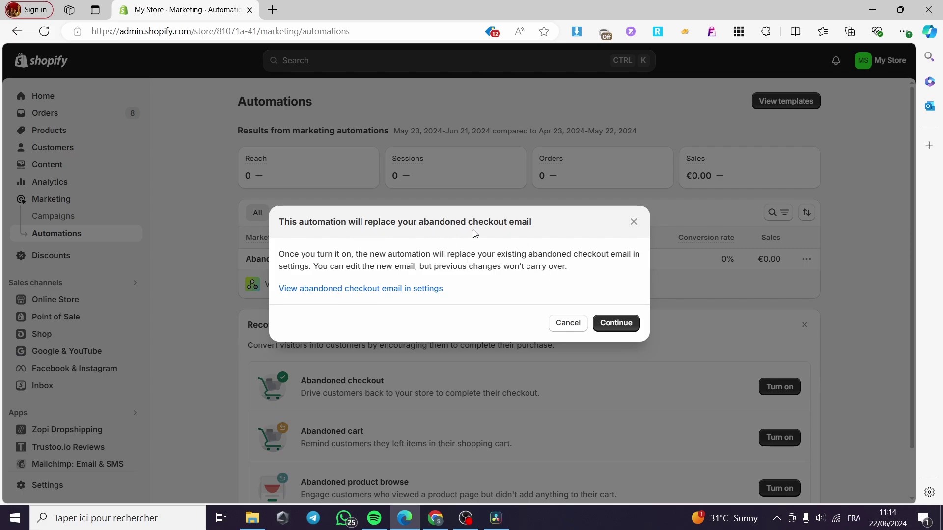
click(630, 326)
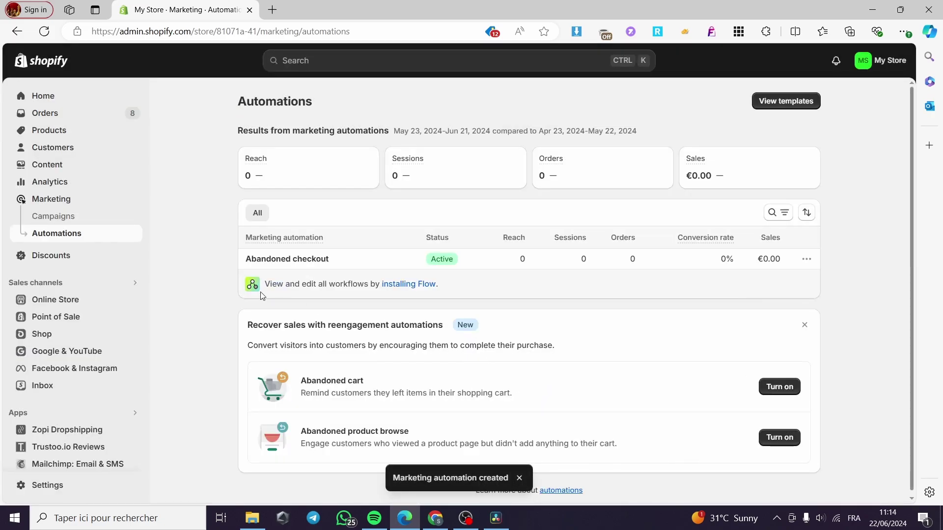
Step: Edit the Abandoned checkout automation and install the Shopify Flow app it requires
click(806, 260)
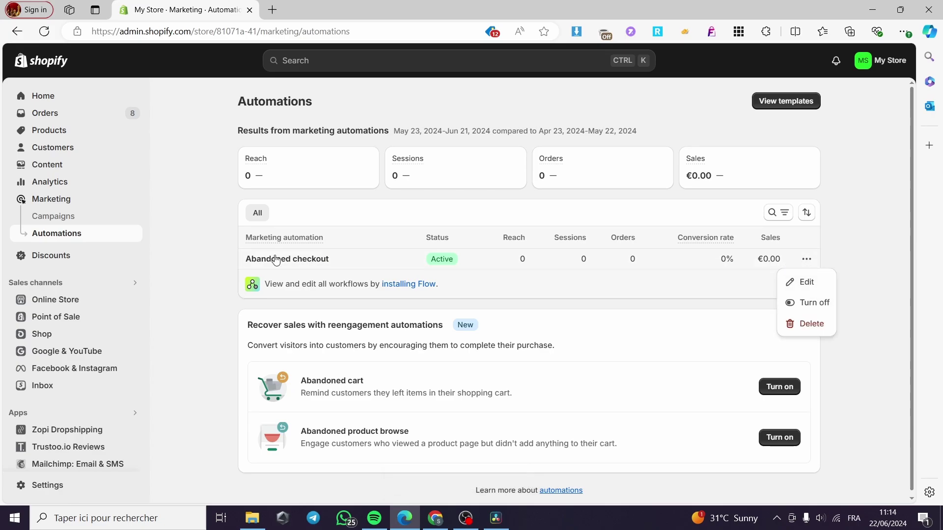
click(808, 283)
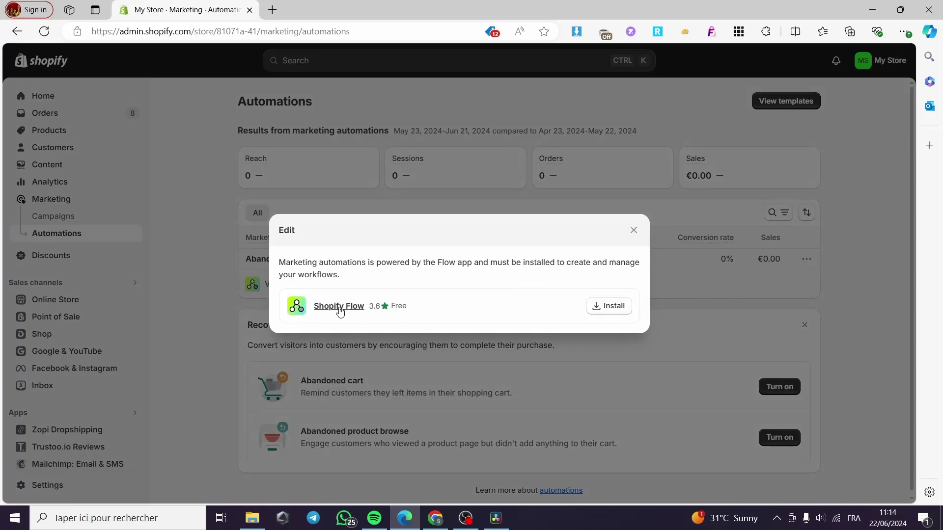
click(622, 312)
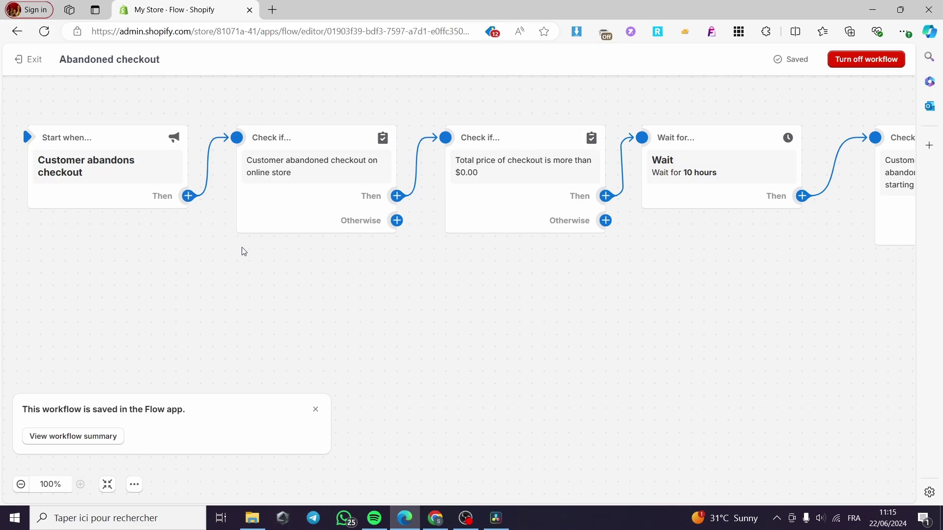
Step: Examine the workflow's abandoned checkout trigger and its online store and total price conditions
mouse_move(89, 173)
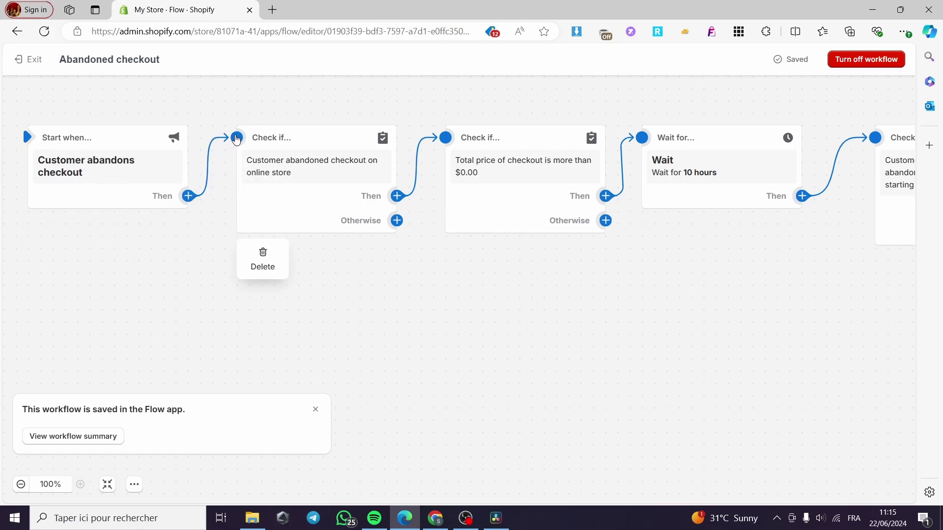
mouse_move(253, 143)
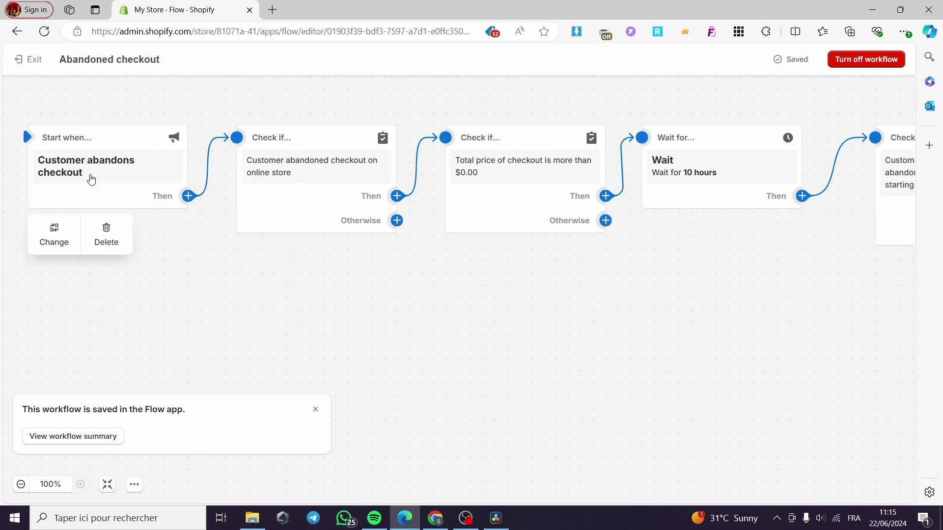
mouse_move(307, 175)
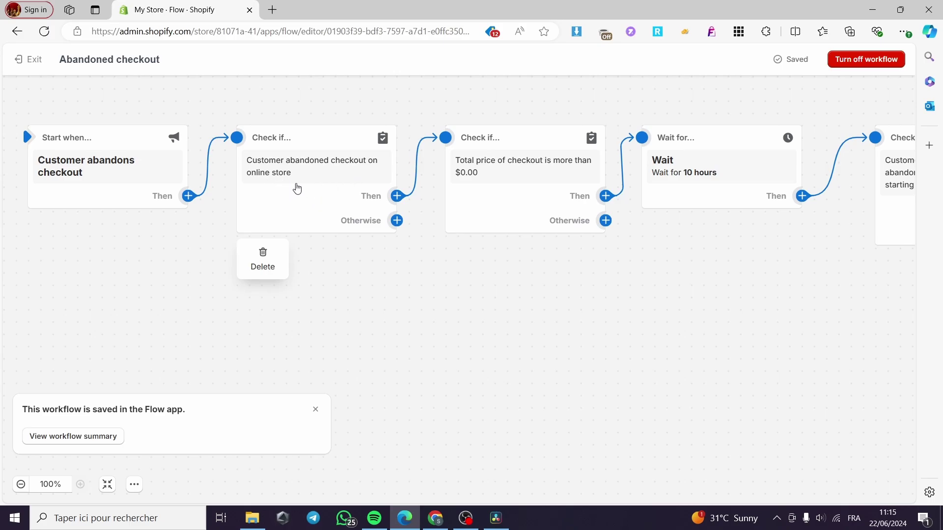
mouse_move(493, 196)
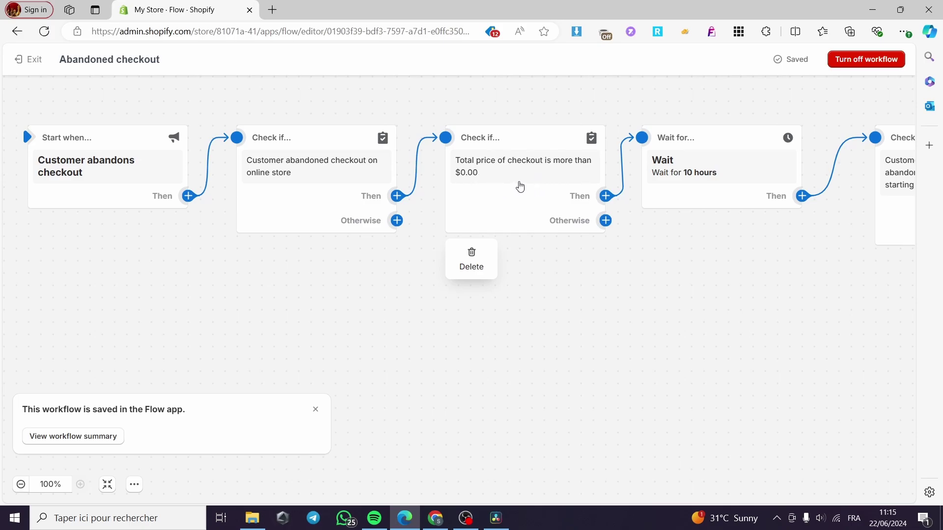
scroll(560, 258, down, 2)
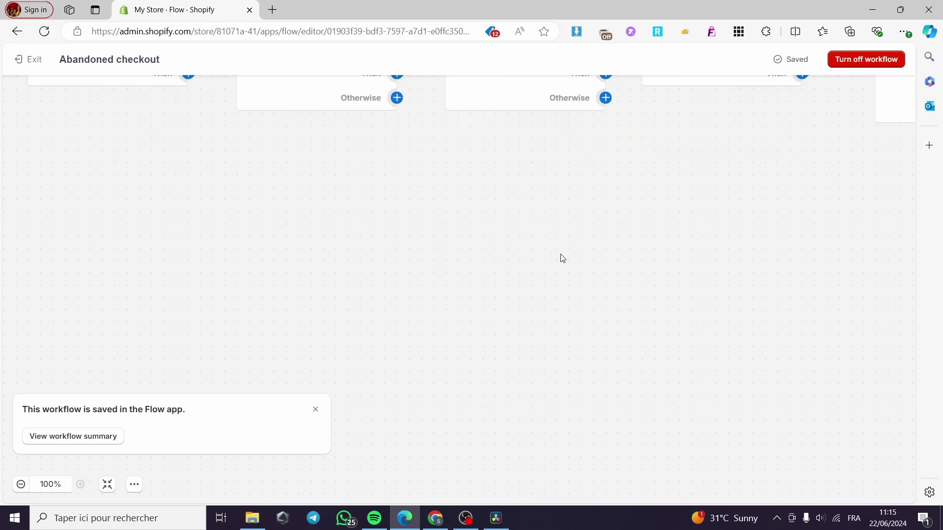
scroll(573, 264, up, 3)
scroll(579, 272, down, 2)
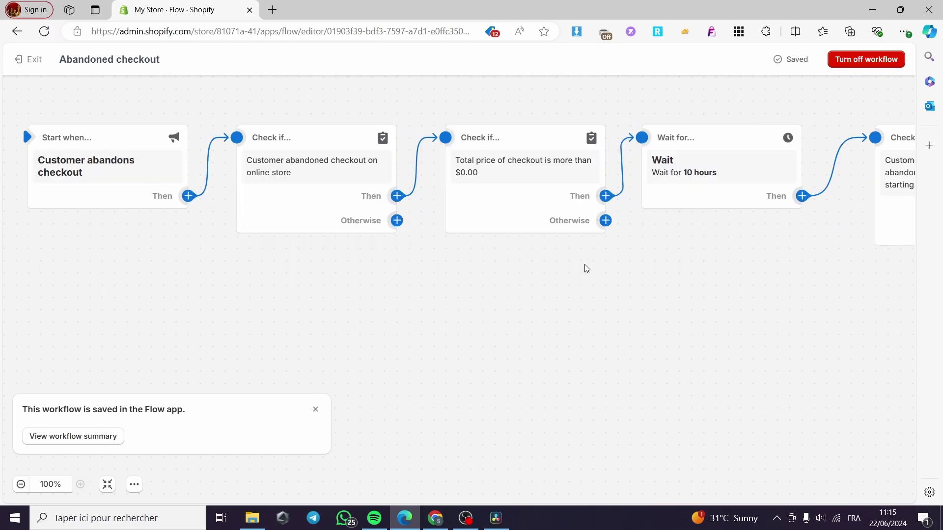
Step: View the settings of the workflow's Wait step and close them without changes
drag(673, 270, 380, 286)
mouse_move(359, 189)
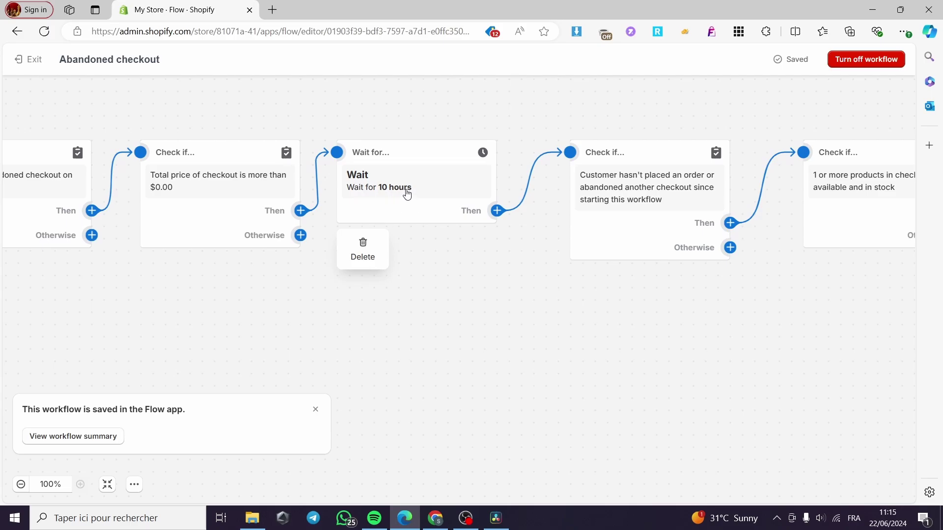
click(407, 193)
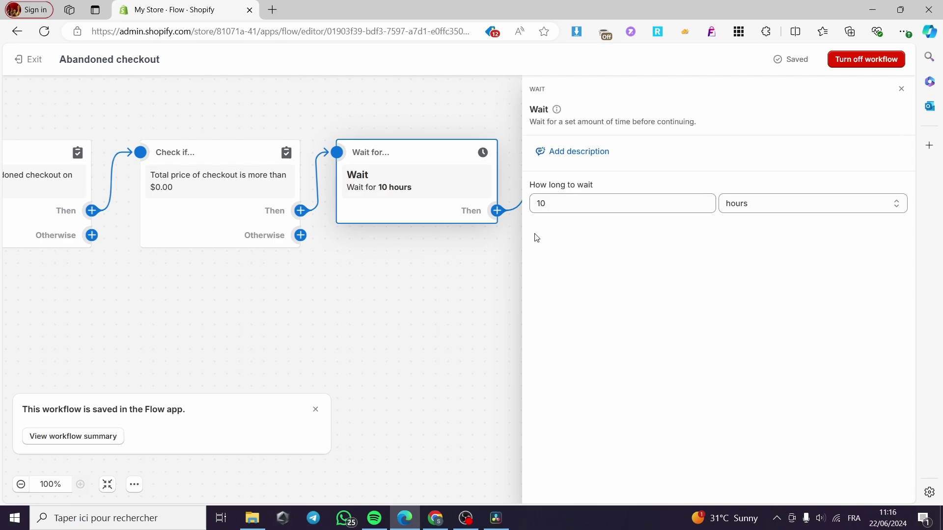
click(479, 253)
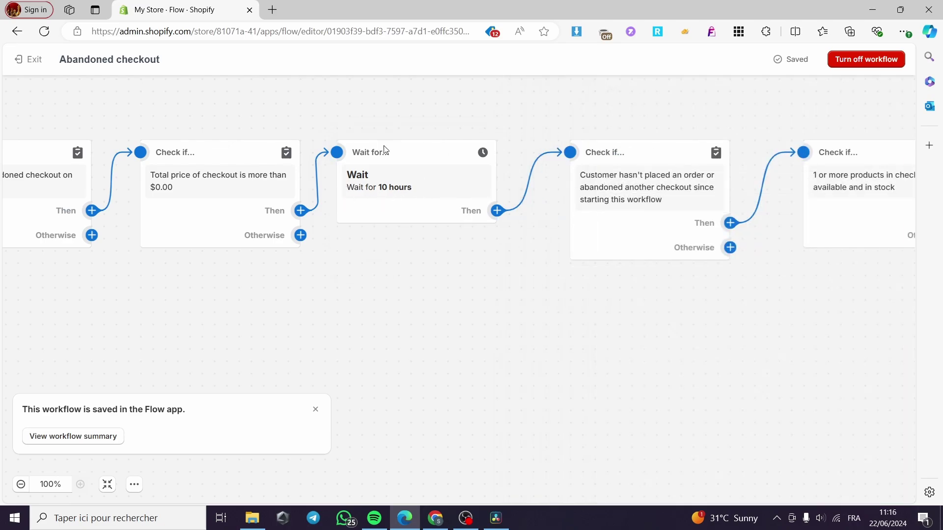
Step: Examine the condition after the Wait step that checks whether the customer has ordered or abandoned another checkout
scroll(565, 309, right, 6)
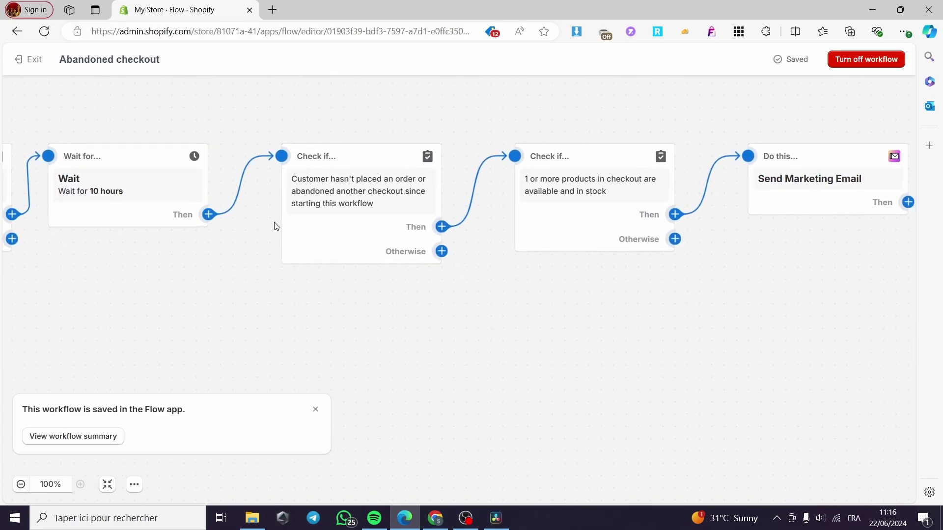
mouse_move(300, 158)
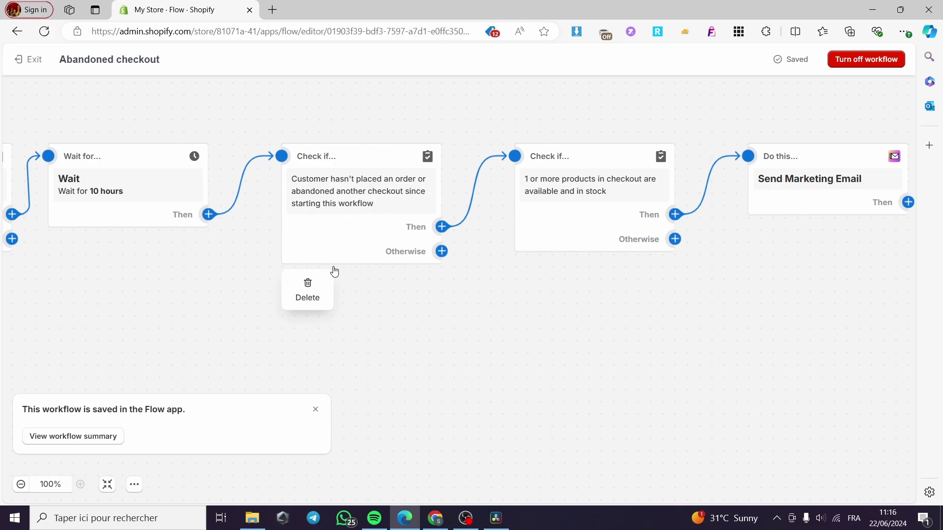
drag(532, 332, 385, 317)
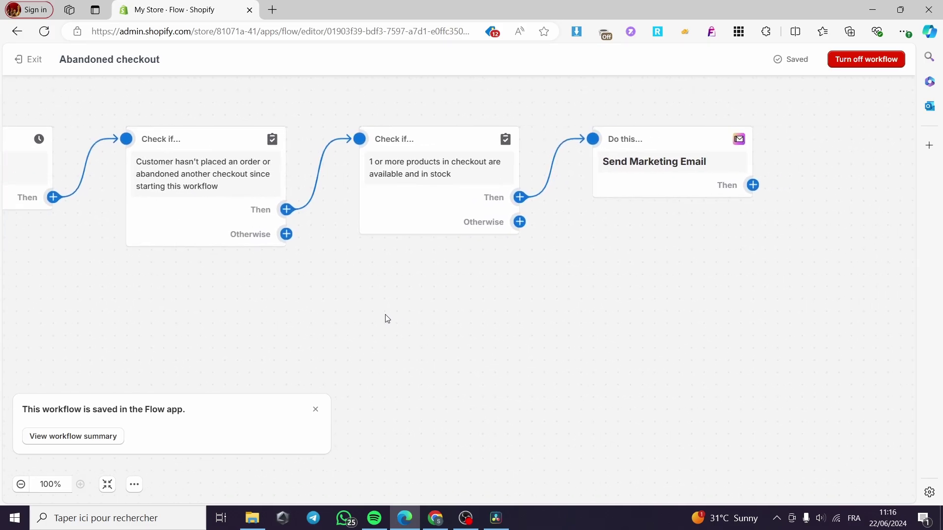
click(285, 237)
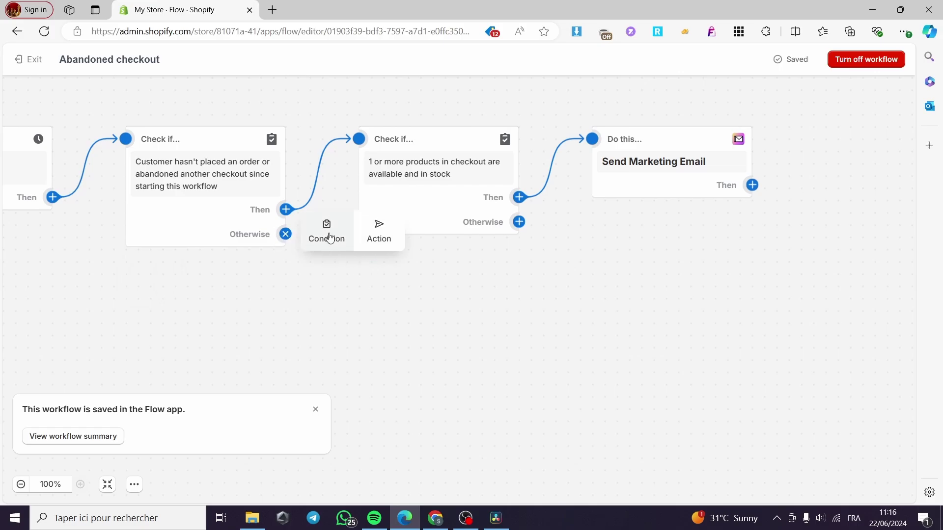
click(281, 304)
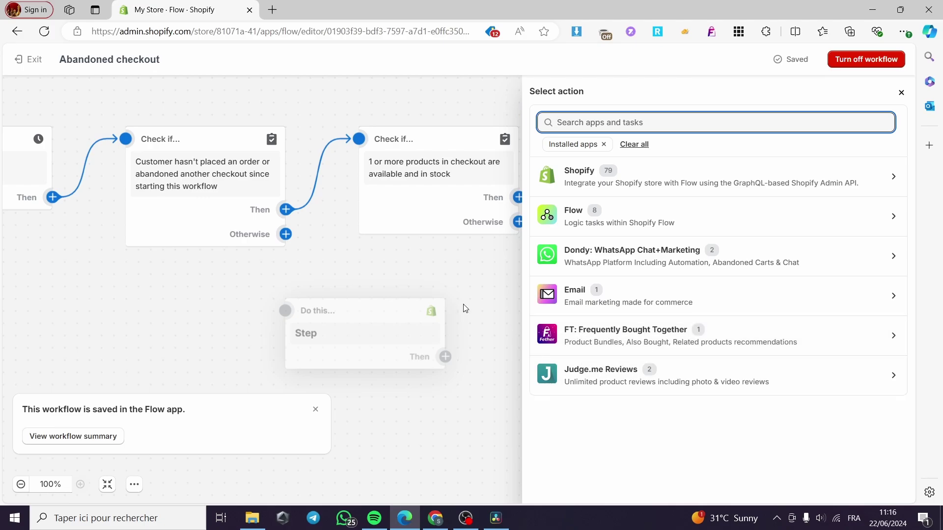
click(901, 92)
Step: Review the condition that checks whether one or more checkout products are available and in stock
mouse_move(394, 192)
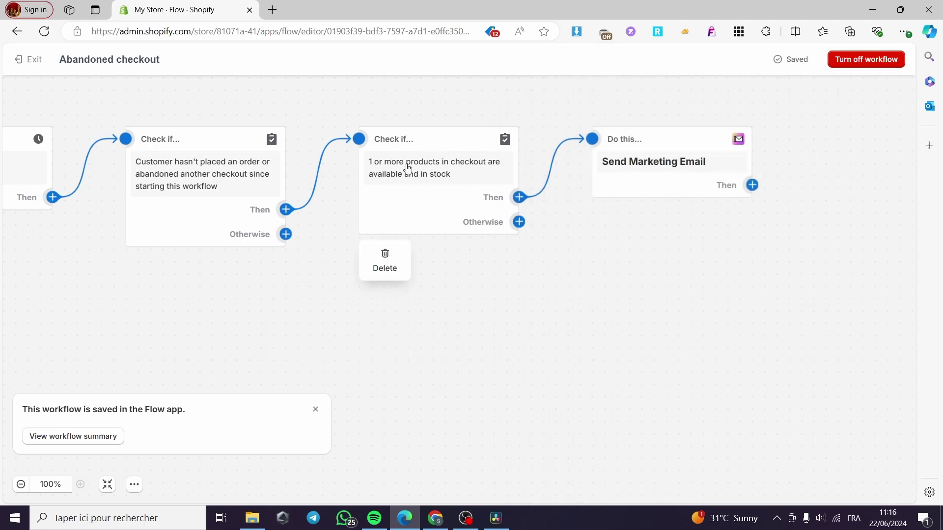
mouse_move(192, 182)
mouse_move(428, 182)
Step: Open the Send Marketing Email action's email for editing and accept reverting it to draft
drag(729, 286, 601, 307)
mouse_move(501, 234)
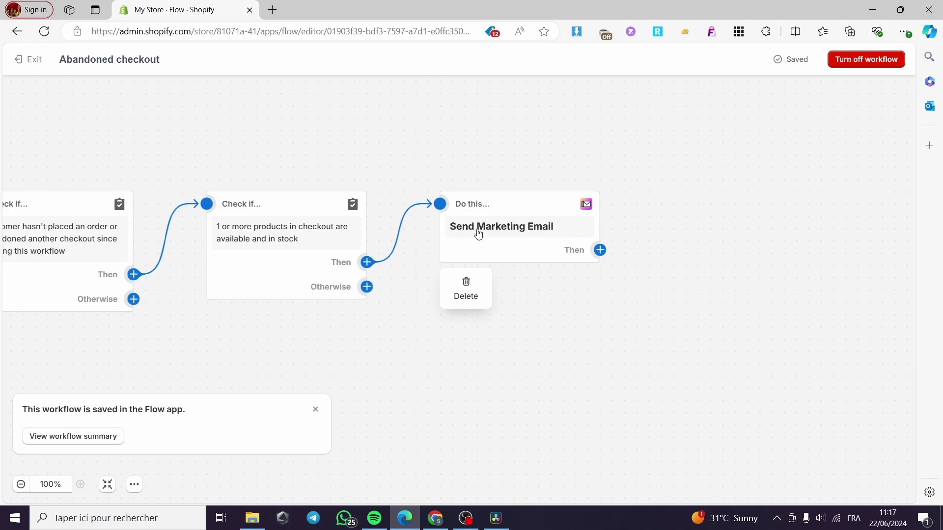
click(537, 234)
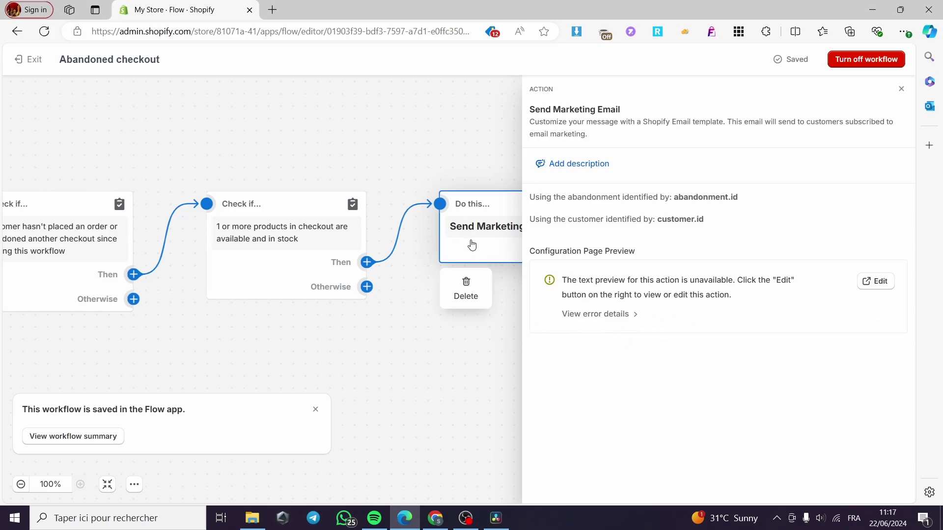
click(880, 284)
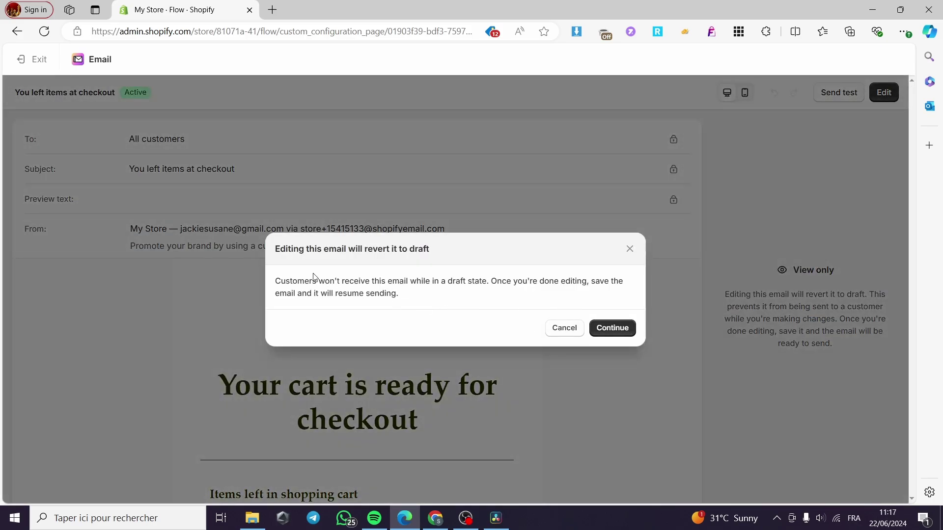
click(610, 330)
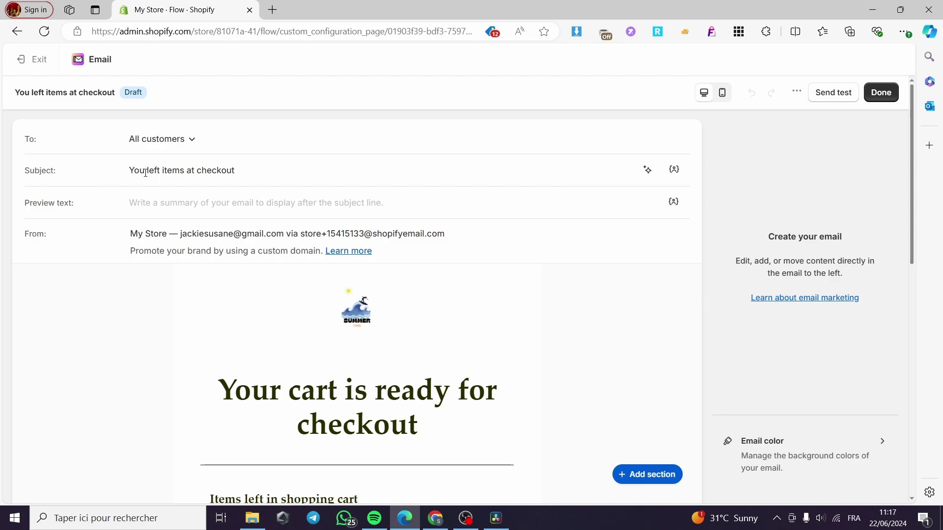
Step: Change the email's subject to "You forgot something in your cart"
drag(244, 172, 146, 172)
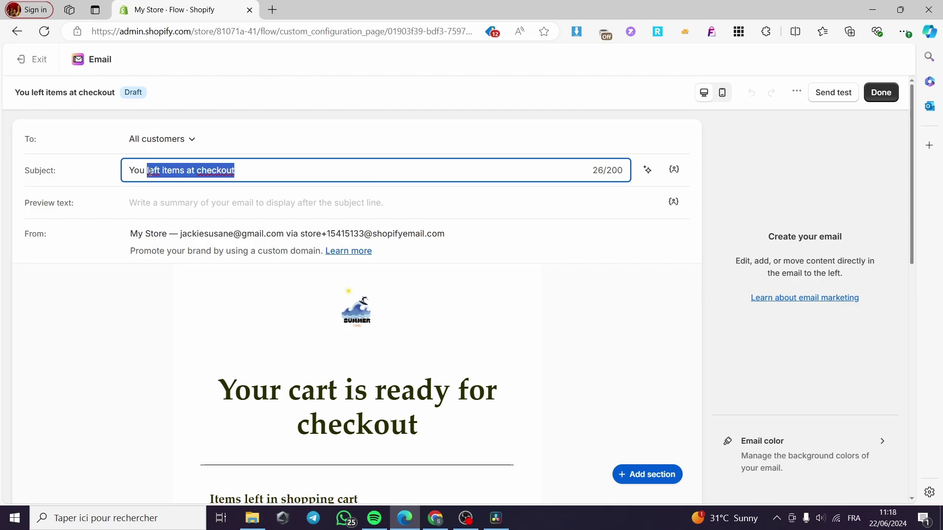
text(fp)
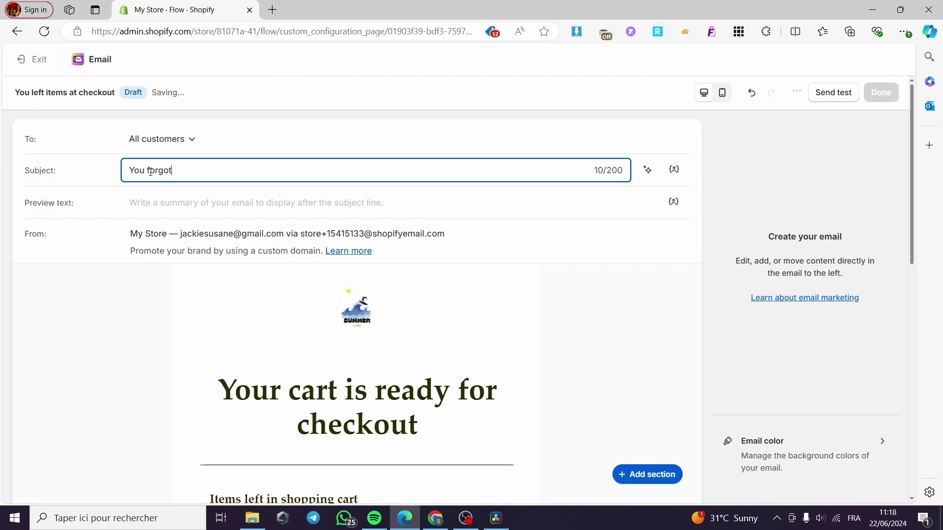
text(rgot )
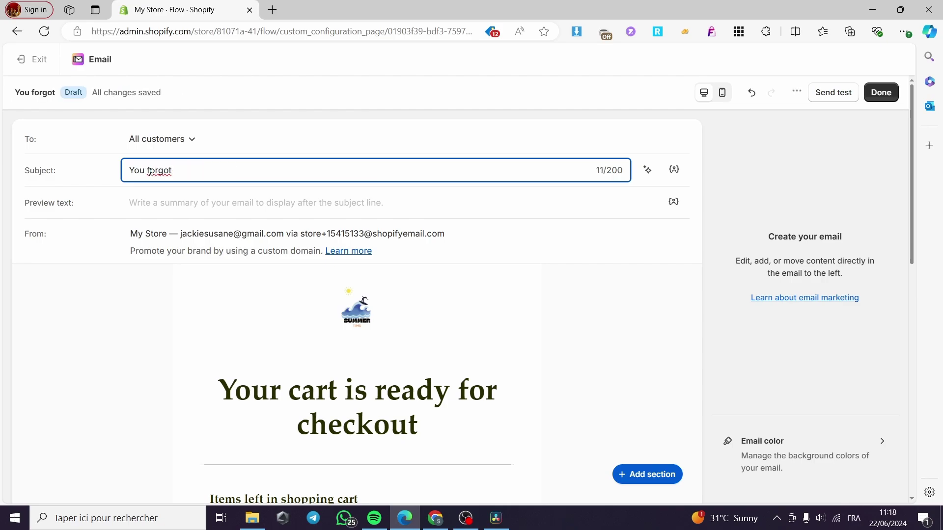
text(something in t)
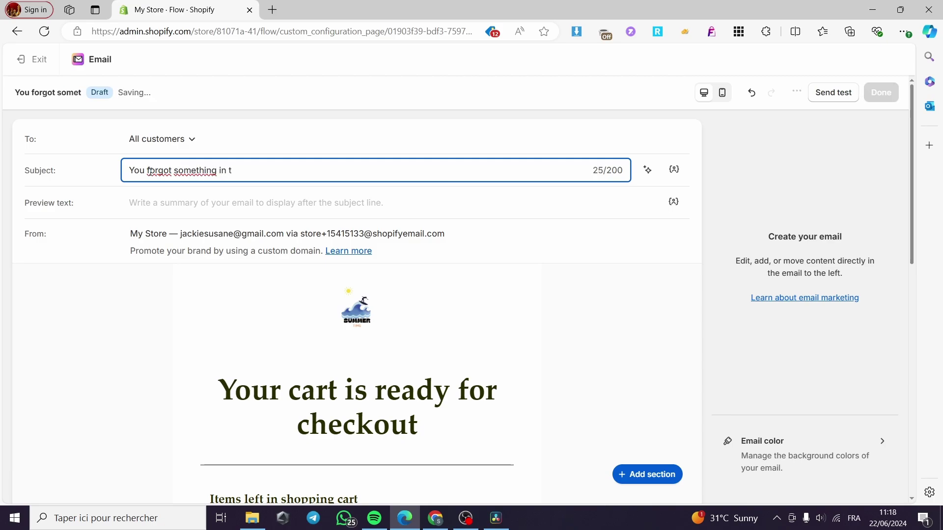
key(BackSpace)
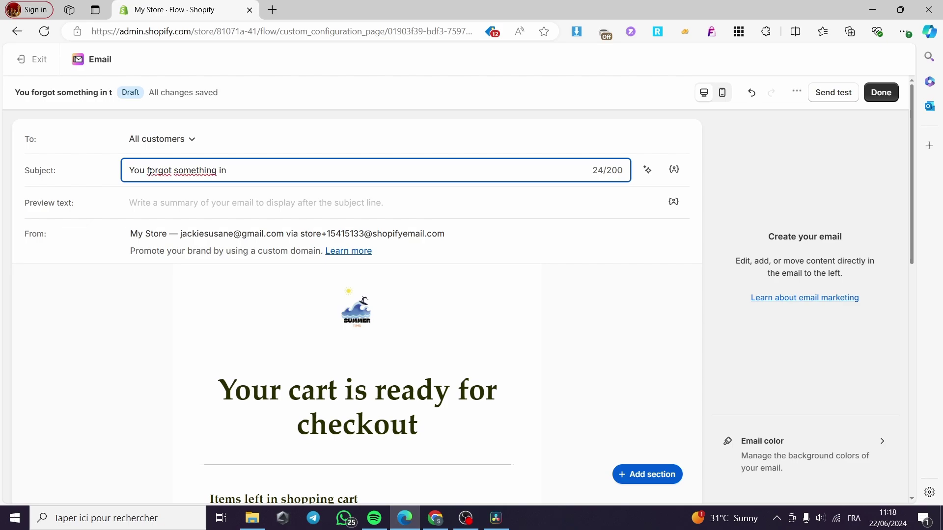
text(your cart)
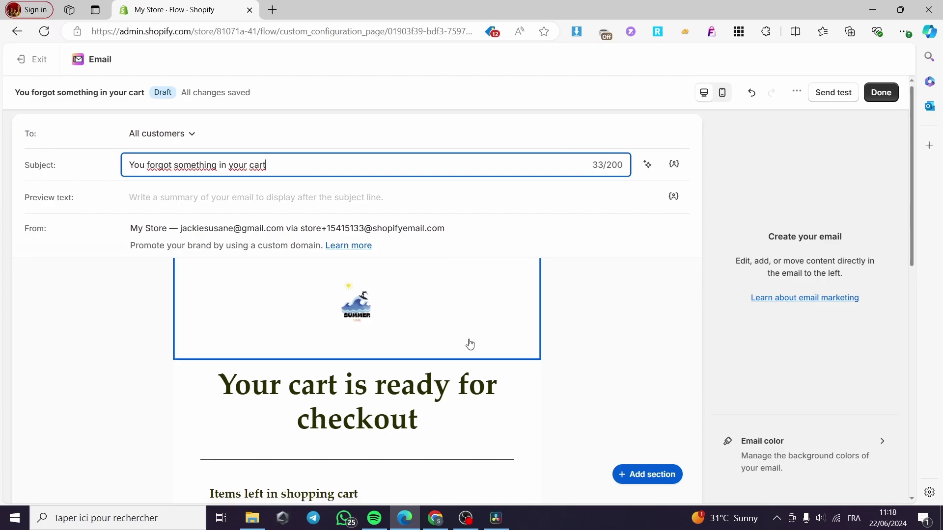
Step: Shorten the subject to "forgot something in your cart" and enter the same wording as the preview text
drag(319, 165, 116, 182)
click(286, 167)
key(BackSpace)
key(End)
click(185, 205)
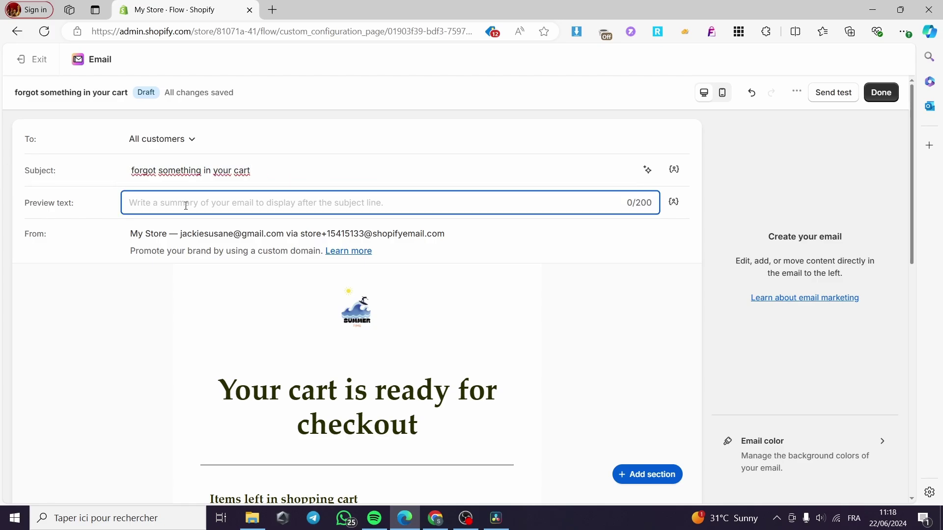
text(forgot something in your cart)
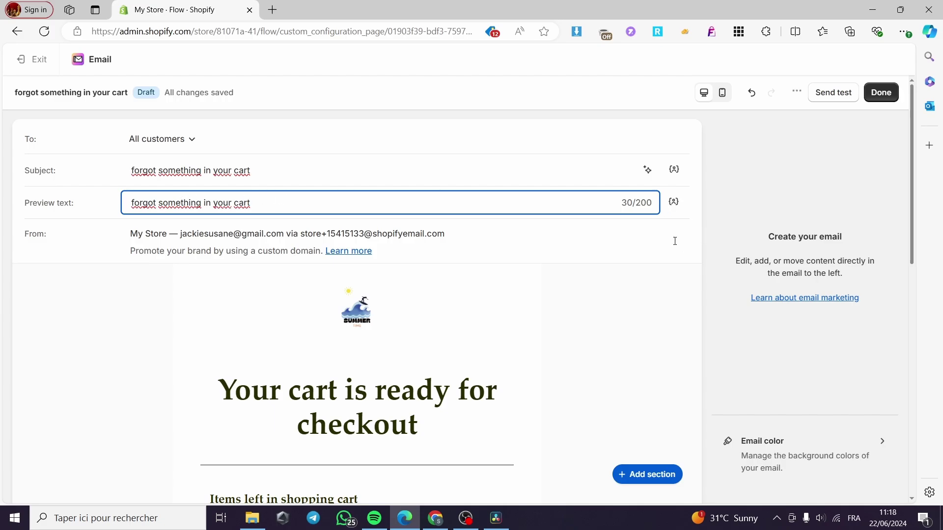
Step: Examine the subject line generator's options and look over the email's layout down to the cart items
click(645, 171)
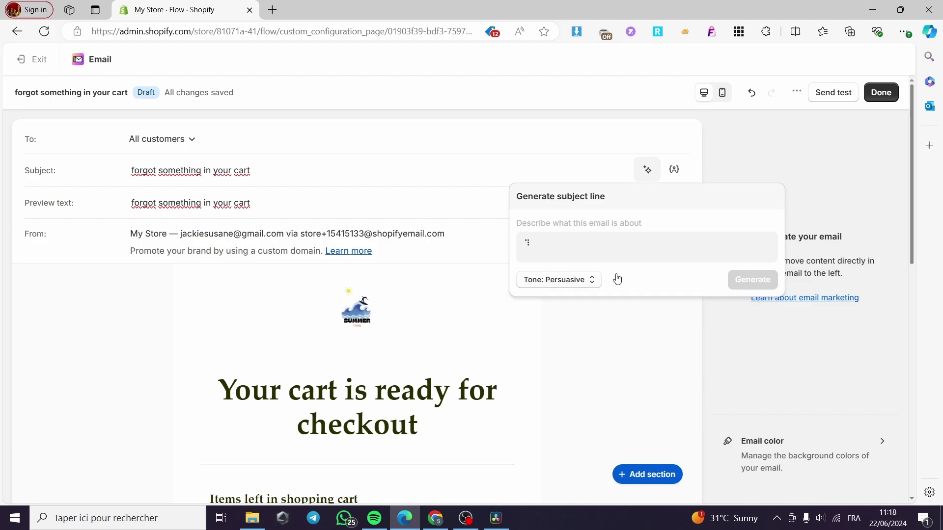
click(653, 347)
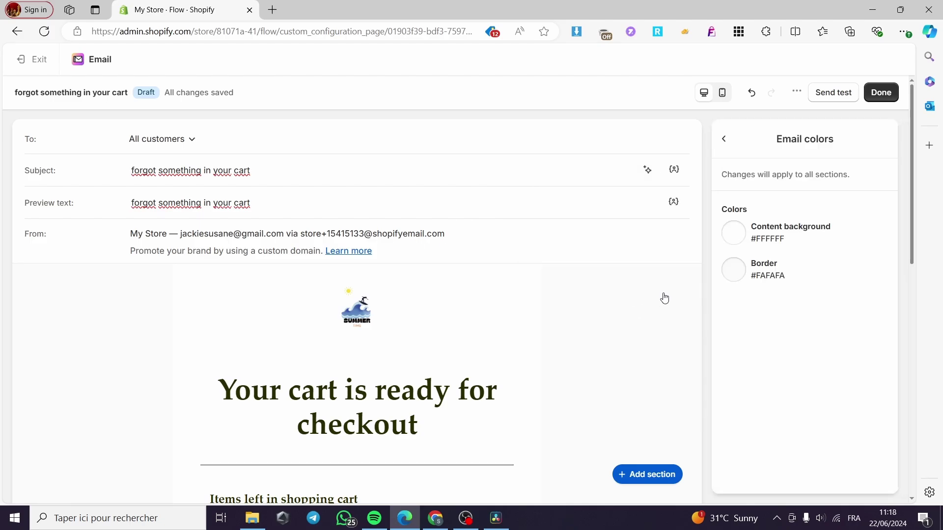
scroll(322, 351, down, 1)
scroll(325, 361, down, 2)
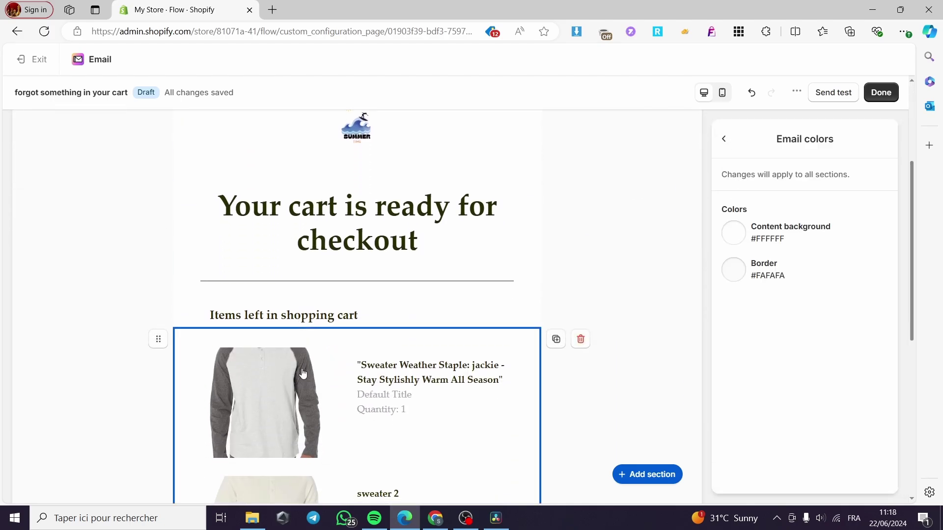
scroll(320, 360, up, 3)
Step: Try the store name as the email header's store branding and switch it back to the logo
click(396, 333)
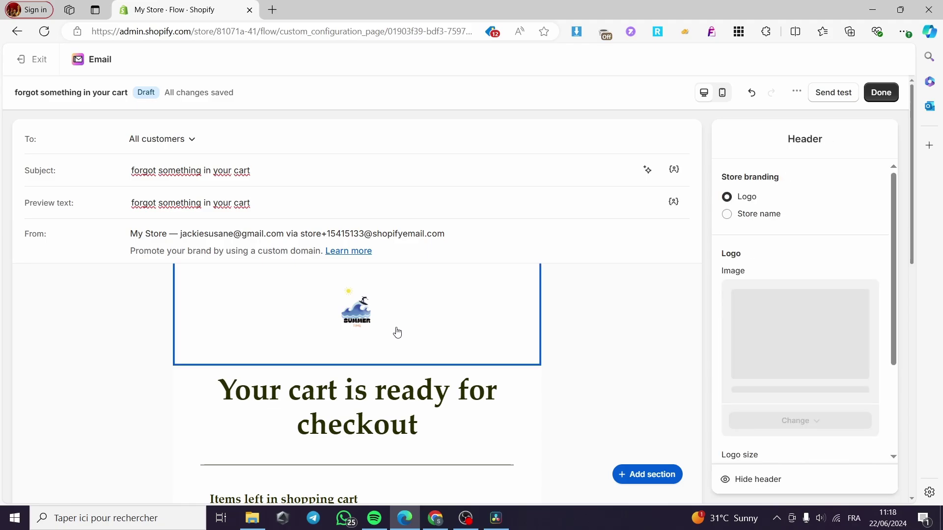
click(759, 220)
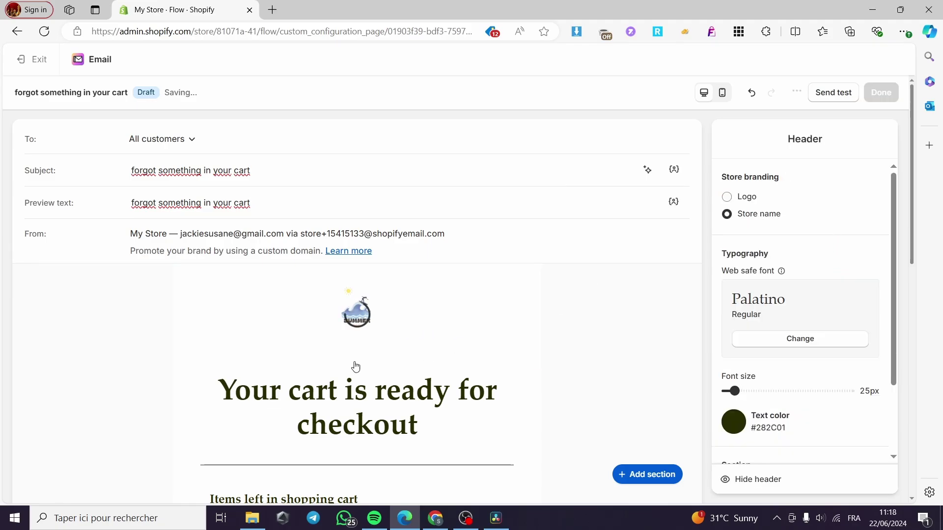
click(742, 201)
Step: Try orange #E67511 and blue #268BFC as the header's background color and restore it to white #FFFFFF
scroll(752, 332, down, 1)
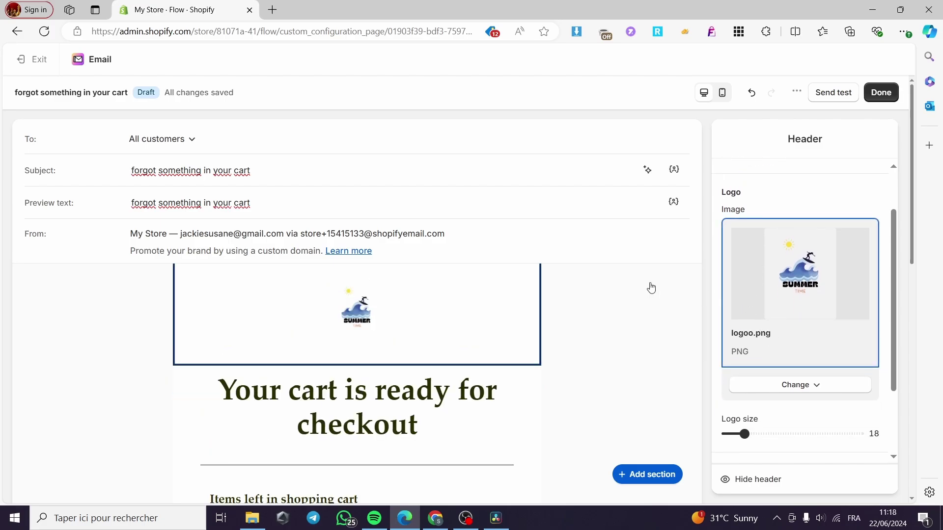
scroll(803, 260, down, 2)
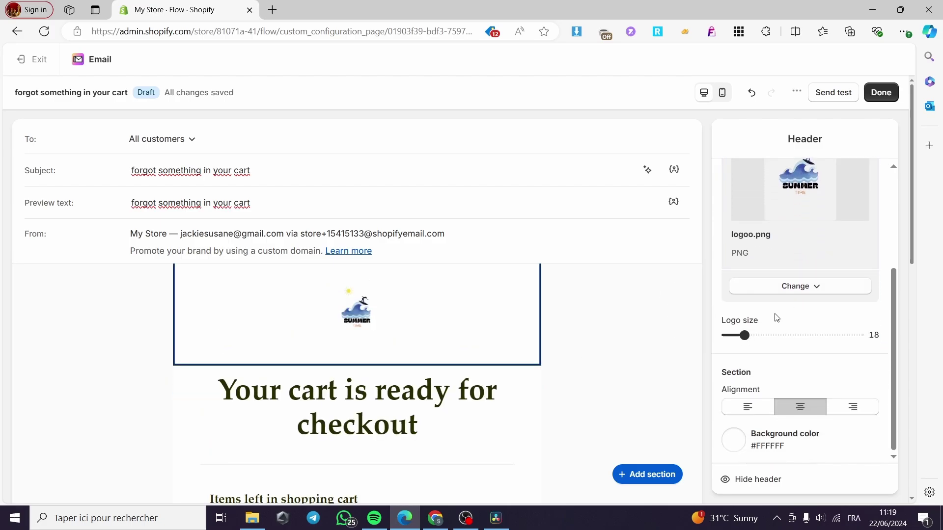
scroll(810, 332, down, 1)
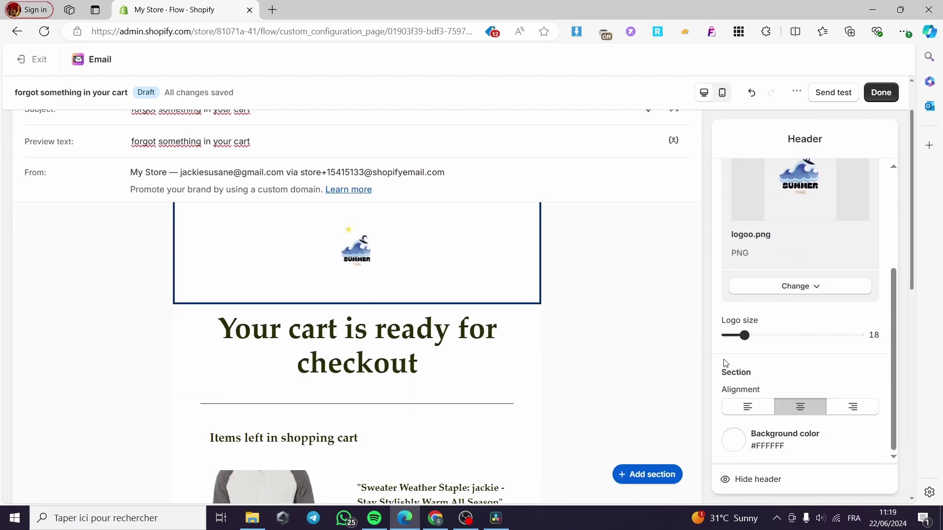
scroll(758, 402, down, 2)
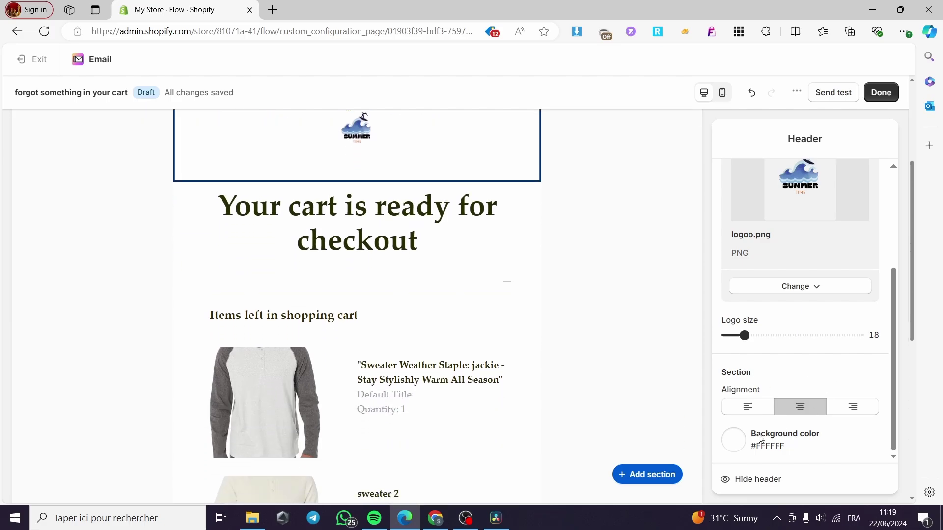
scroll(765, 422, up, 1)
scroll(758, 434, down, 1)
scroll(758, 434, down, 1)
click(733, 441)
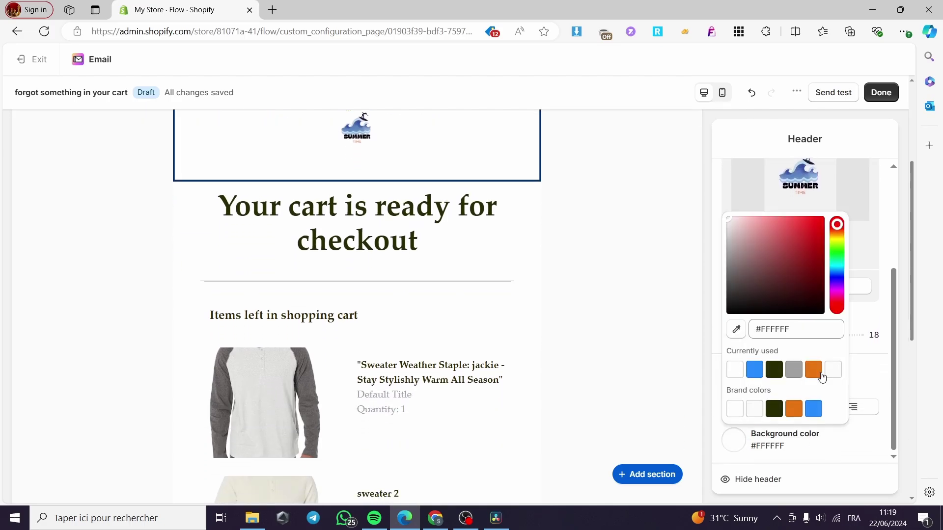
click(815, 372)
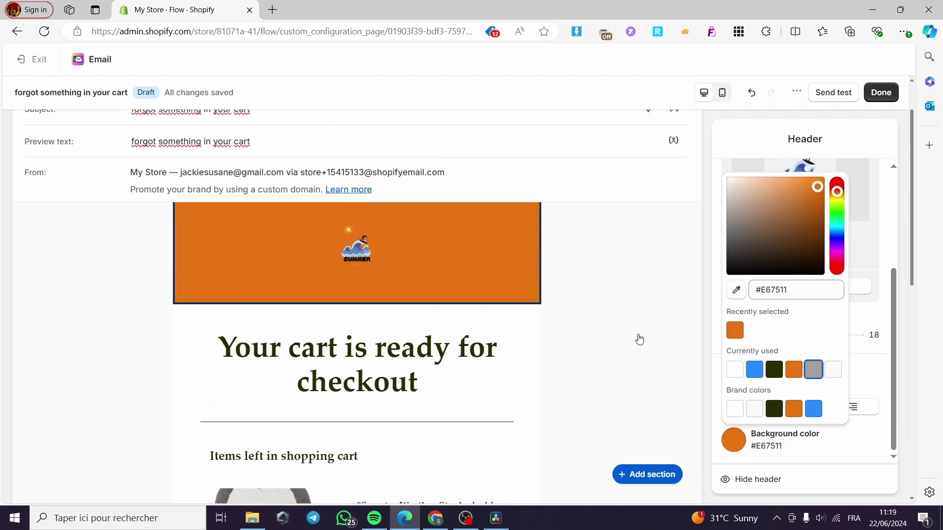
click(736, 373)
click(753, 372)
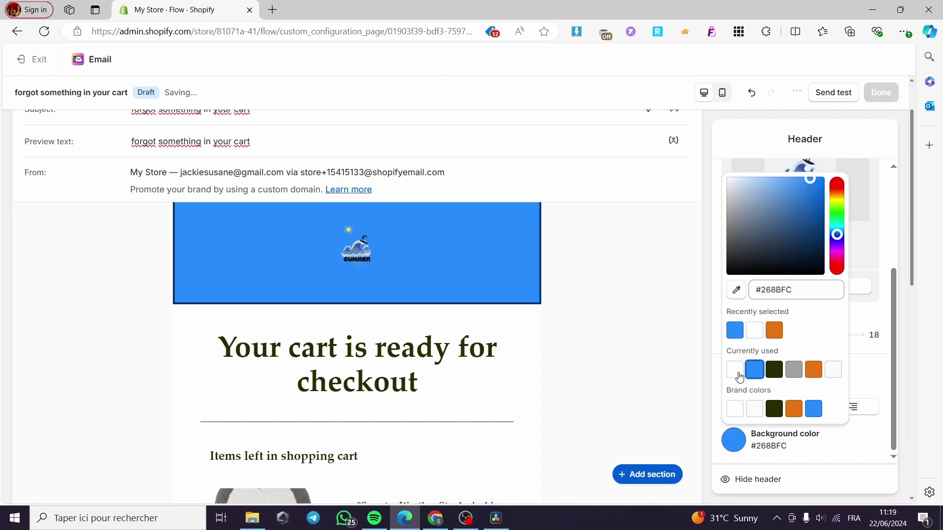
click(734, 372)
click(641, 360)
Step: Set the font size of the "Your cart is ready for checkout" heading to 46px
click(524, 343)
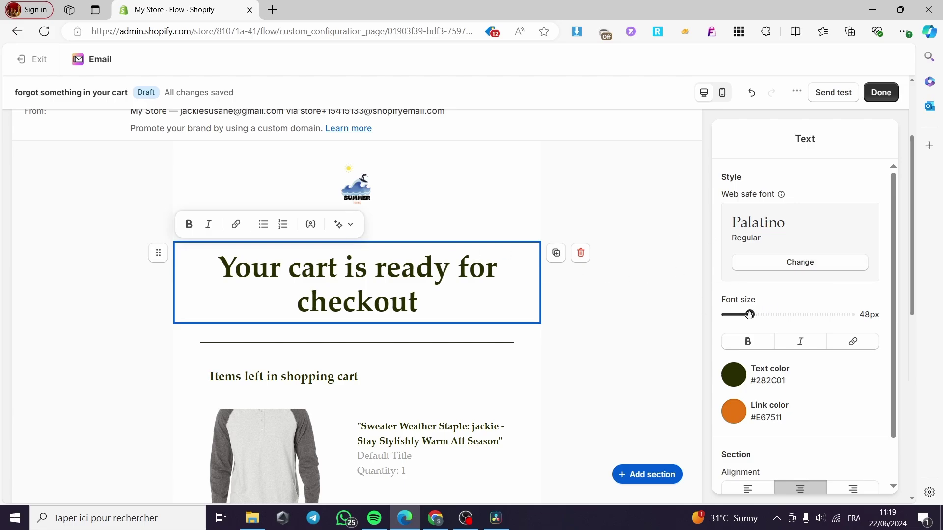
mouse_move(749, 315)
mouse_down()
mouse_move(760, 314)
mouse_move(748, 314)
mouse_up()
scroll(669, 307, down, 1)
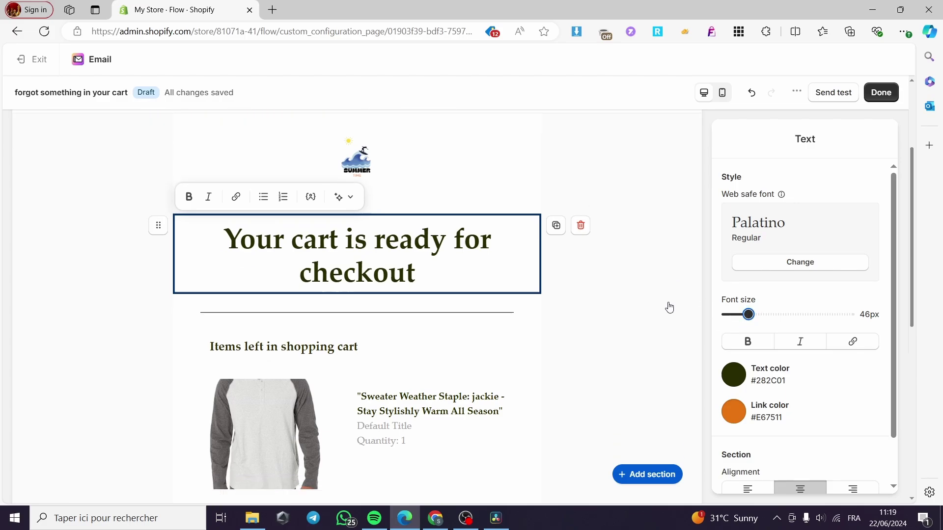
Step: Try orange as the main heading's text color and restore it to #282C01
click(731, 377)
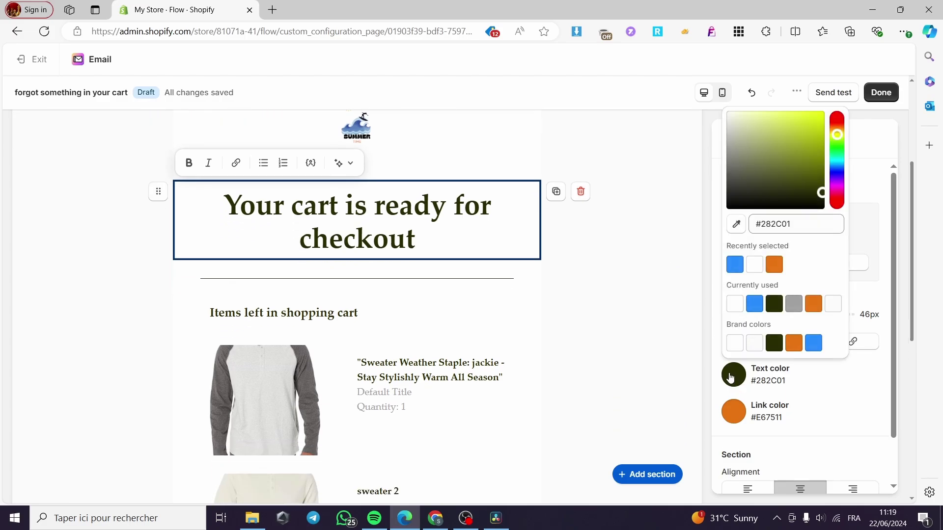
click(813, 304)
click(774, 303)
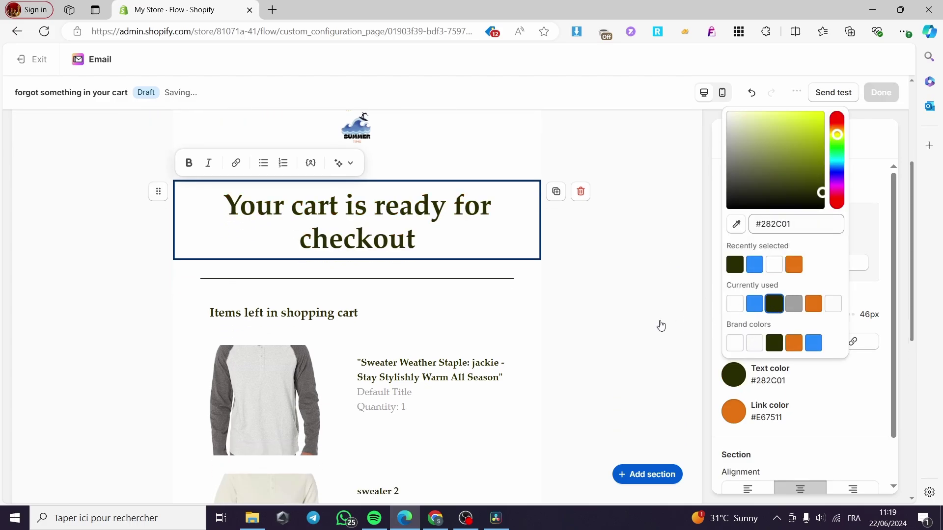
click(660, 326)
Step: Look at the color choices for the main heading's link color
click(482, 254)
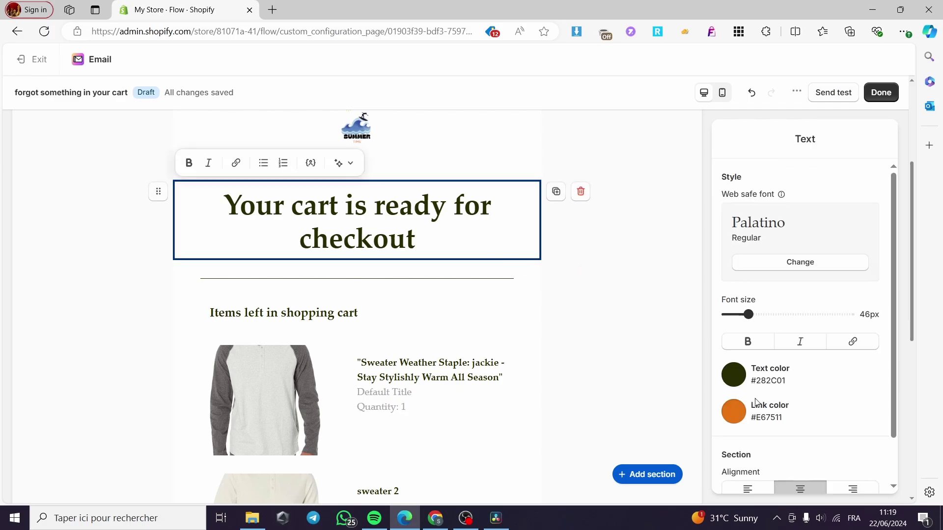
click(739, 417)
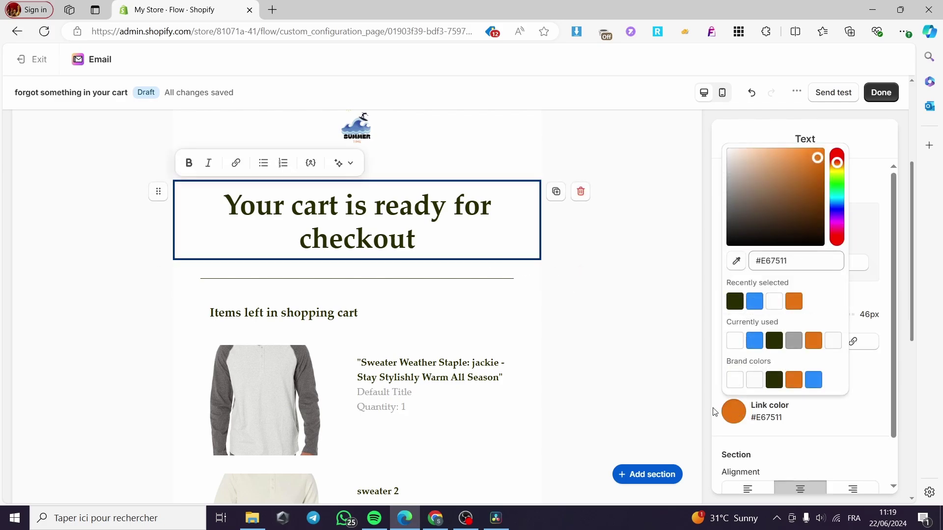
click(626, 352)
Step: Try a dashed stroke for the divider below the main heading and restore the solid stroke
scroll(540, 305, down, 1)
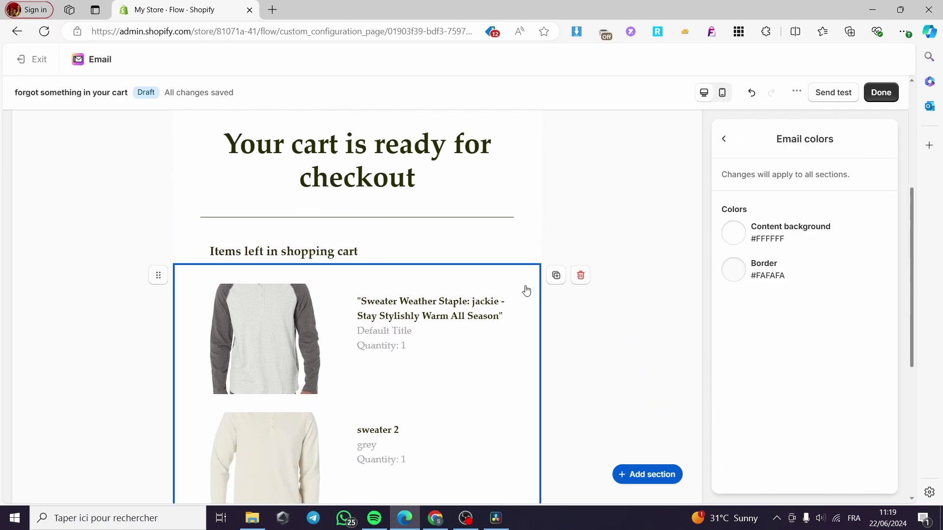
click(488, 225)
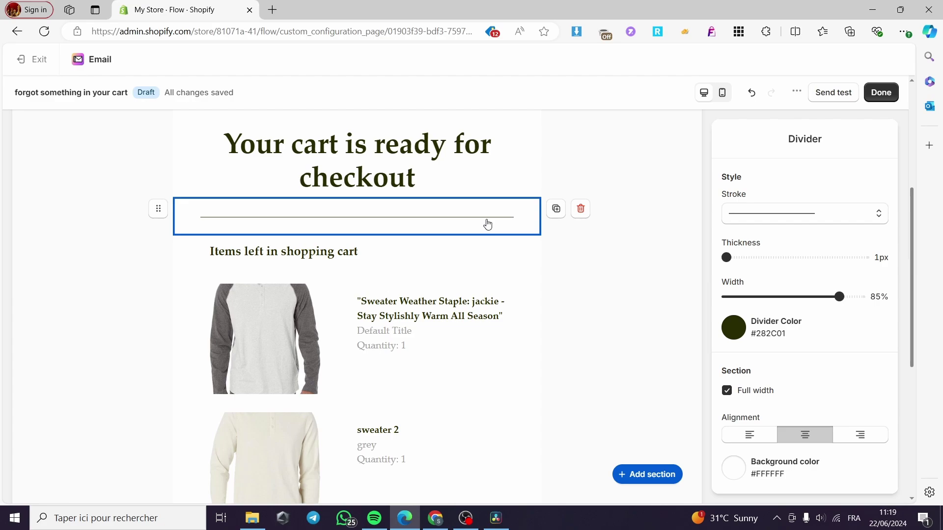
click(770, 218)
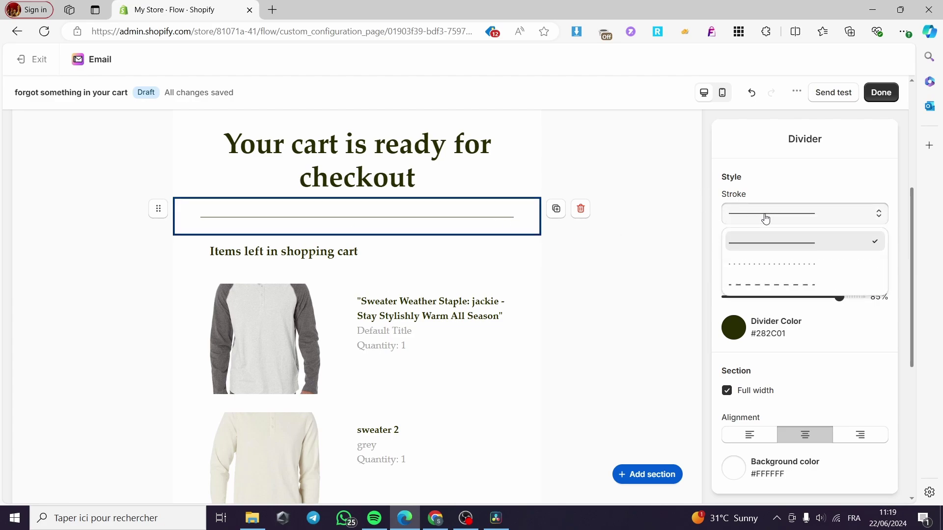
click(781, 284)
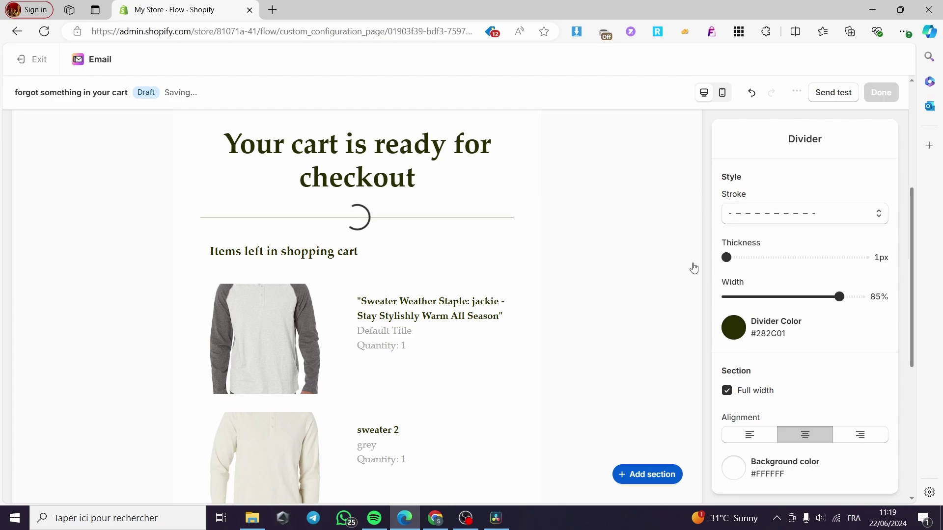
click(814, 214)
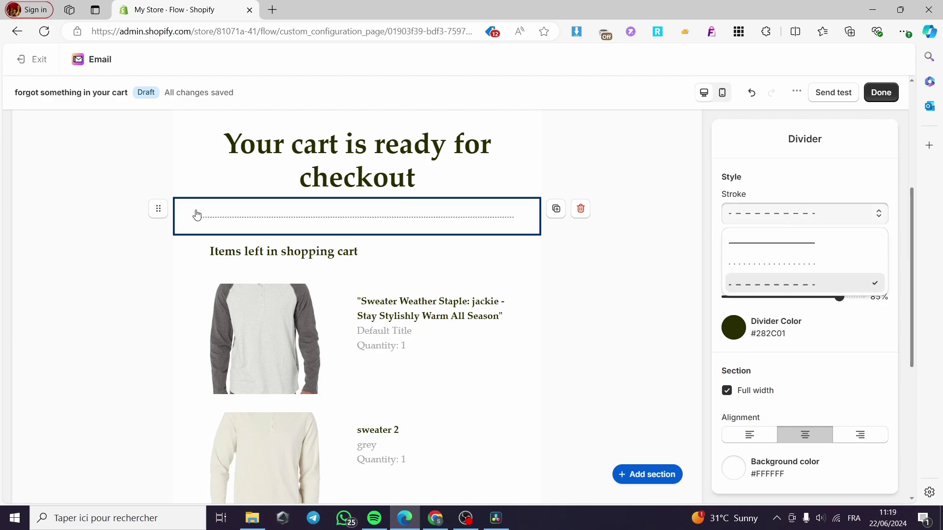
click(779, 244)
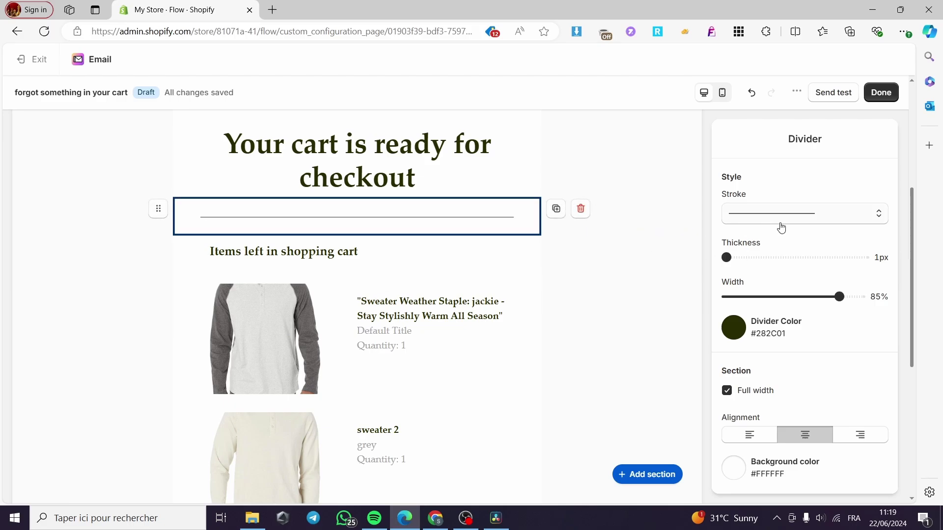
Step: Examine the items heading and the abandoned checkout section with its products, checkout button and content settings
scroll(604, 267, down, 1)
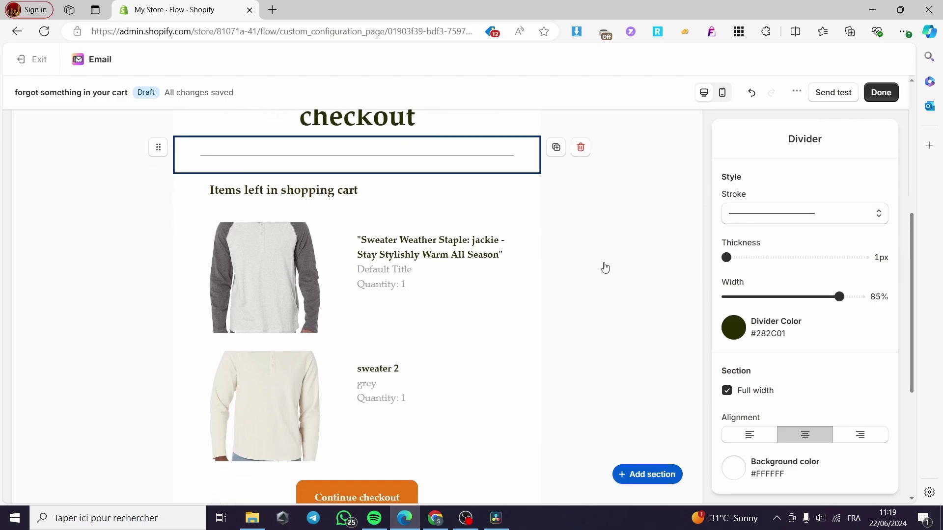
click(420, 197)
click(486, 280)
scroll(638, 288, down, 1)
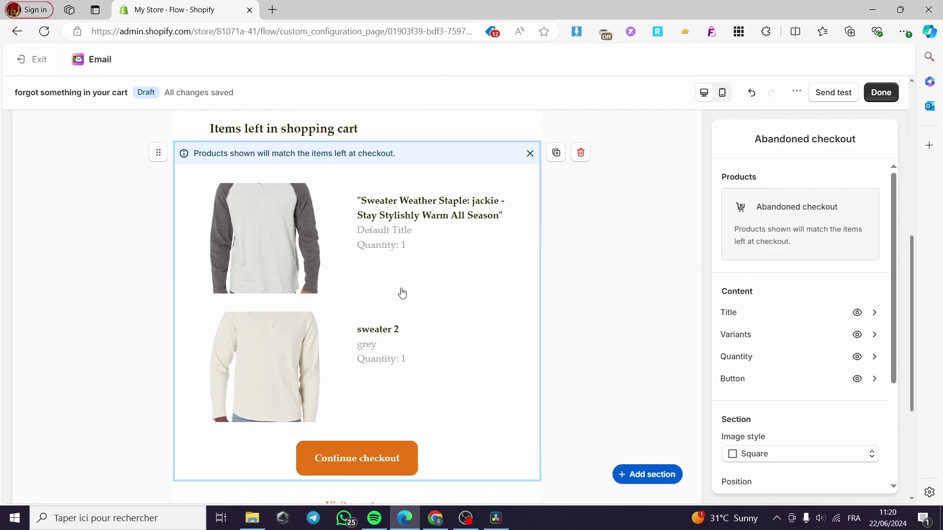
scroll(335, 328, down, 1)
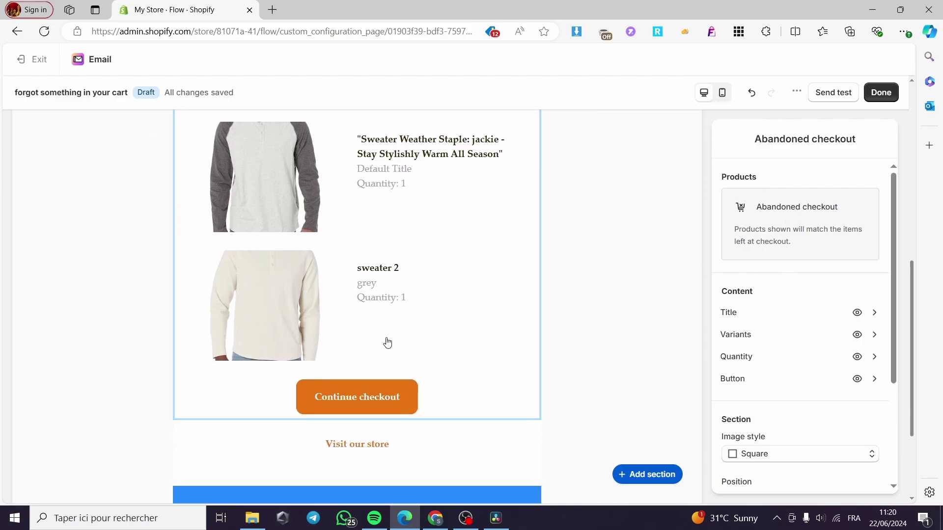
scroll(421, 291, up, 1)
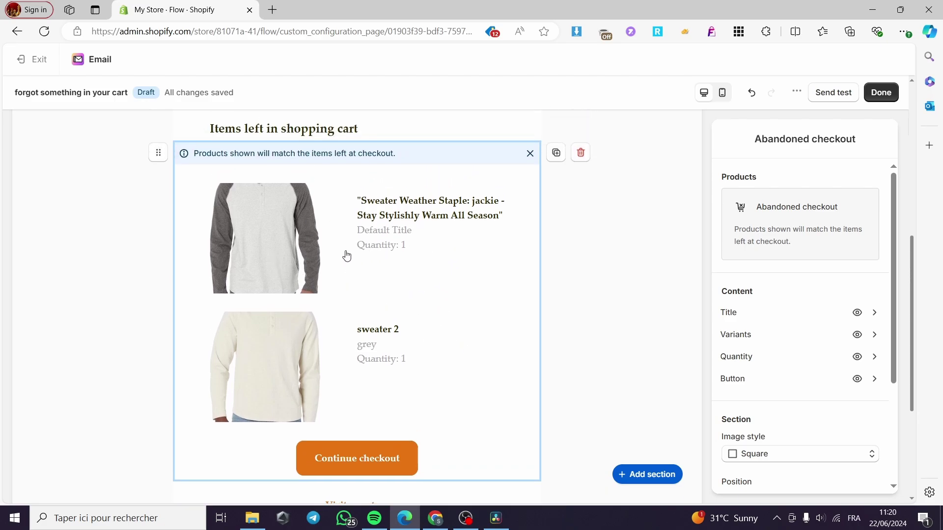
scroll(614, 298, down, 1)
scroll(272, 249, up, 1)
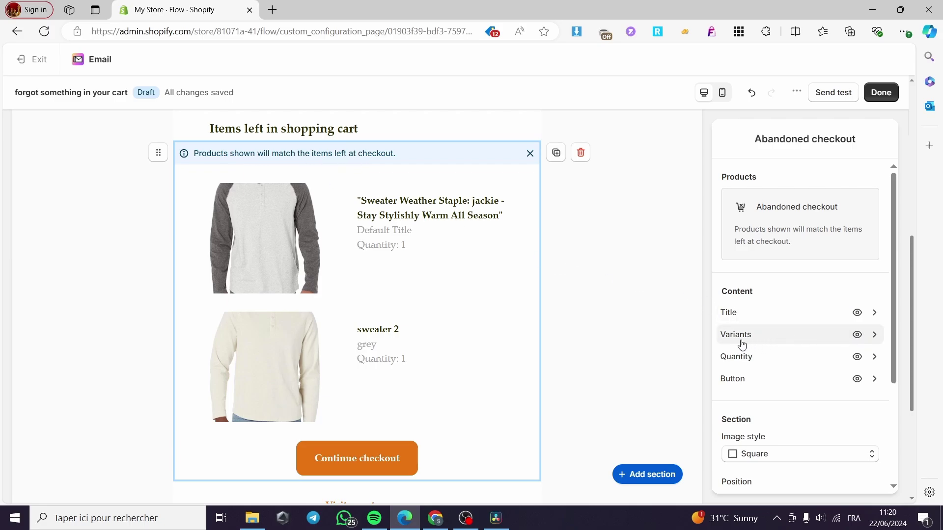
Step: Set the font size of the "Continue checkout" button to 18px
click(875, 379)
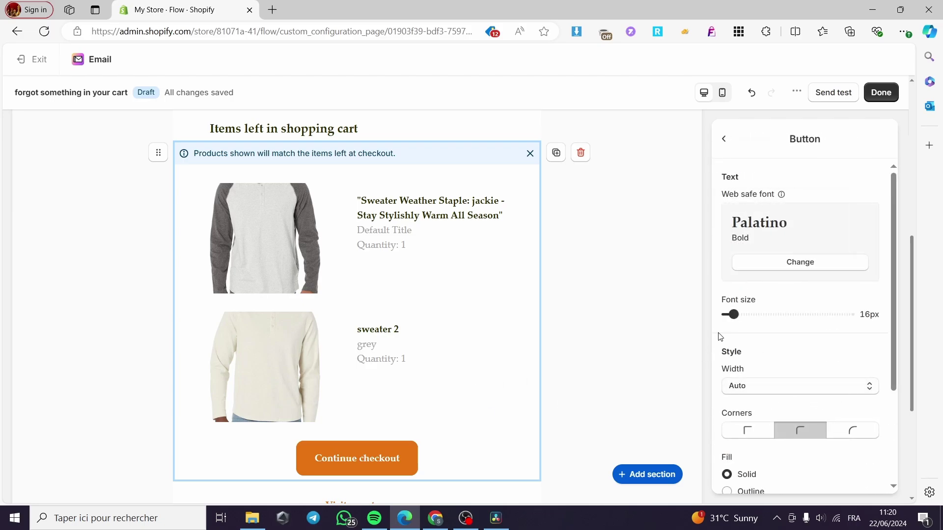
mouse_move(732, 314)
mouse_down()
mouse_move(775, 314)
mouse_move(737, 314)
mouse_up()
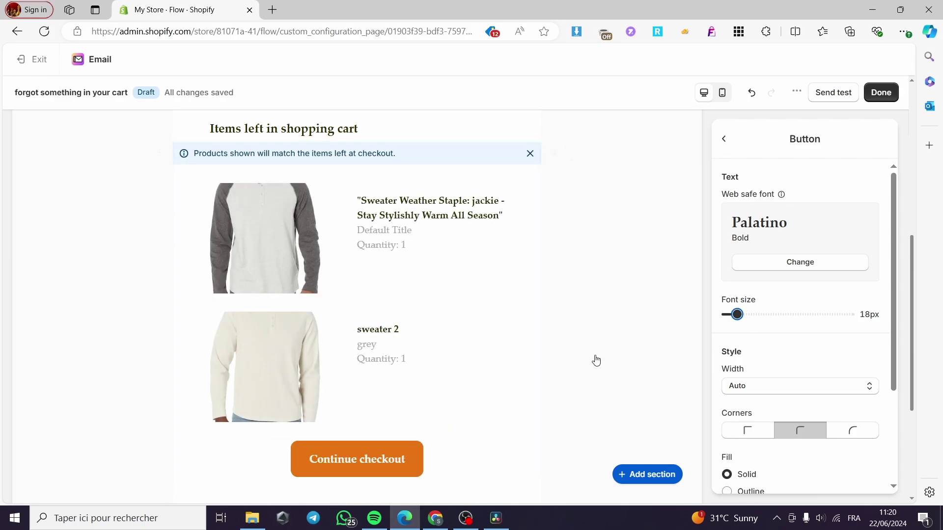
click(614, 346)
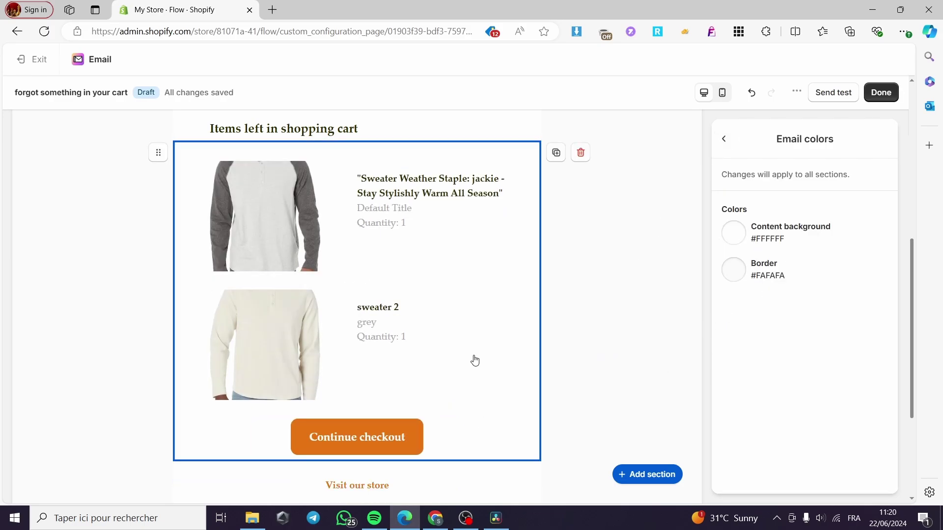
Step: Look at the product title's text settings in the abandoned checkout section
click(475, 360)
click(875, 315)
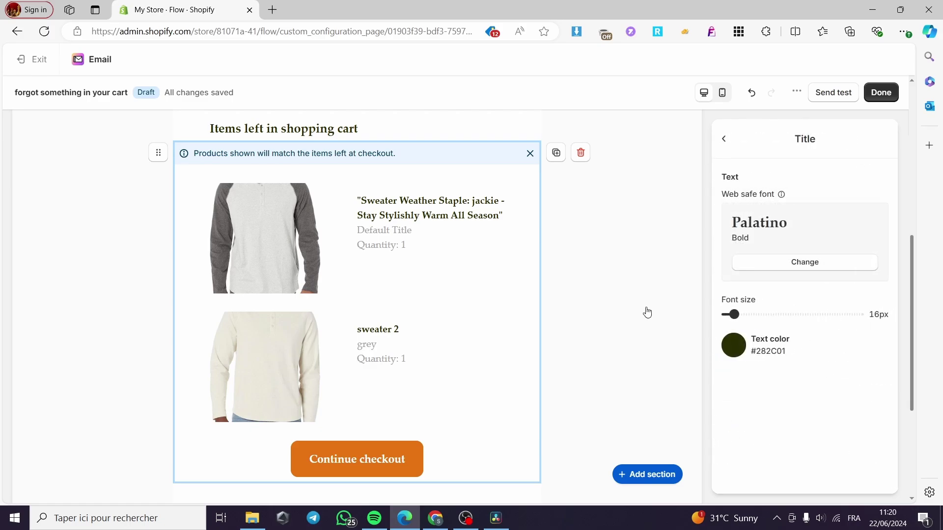
click(723, 143)
Step: Look at the link of the "Visit our store" button and the link destinations offered for it
scroll(664, 358, down, 3)
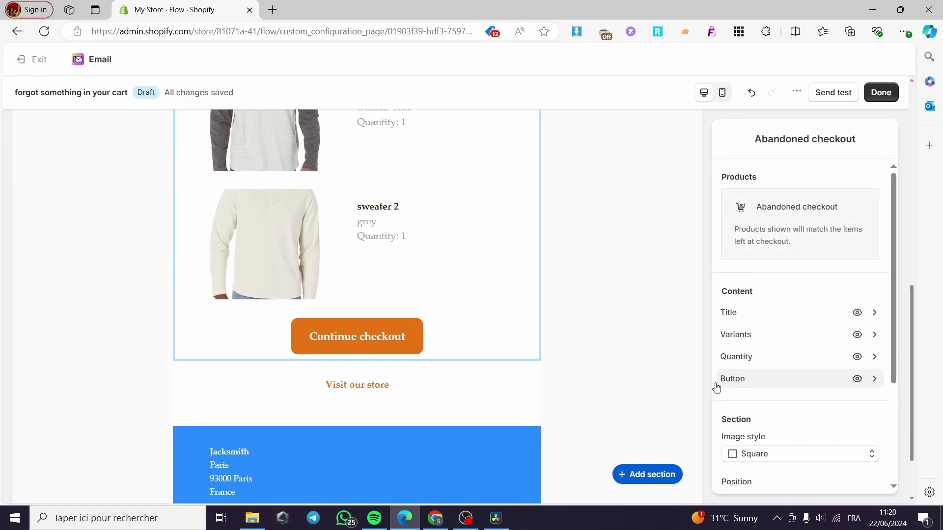
click(441, 384)
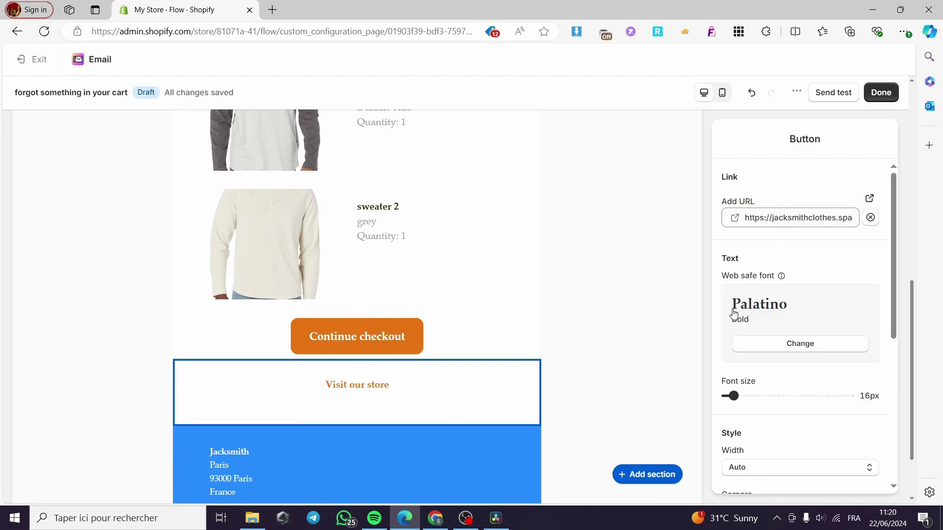
click(828, 218)
key(End)
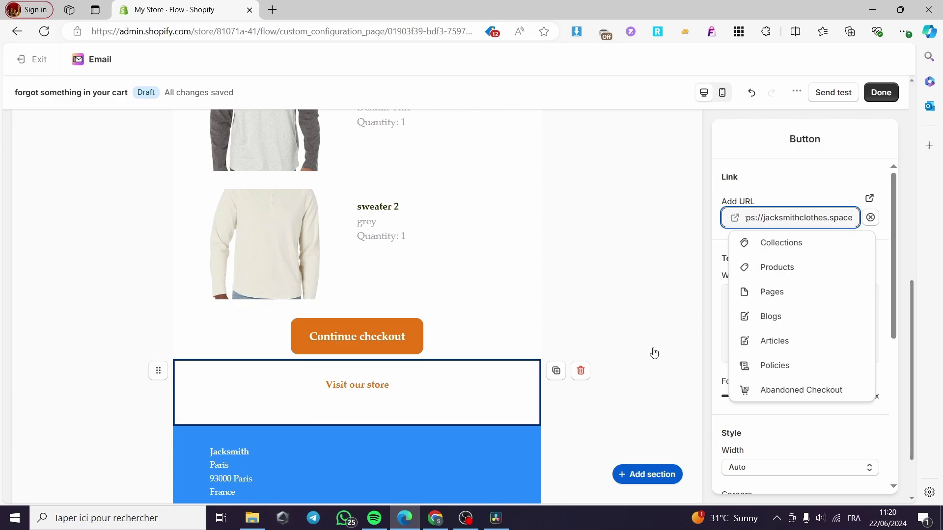
click(660, 323)
Step: Look through the text and style settings of the abandoned checkout section's "Continue checkout" button
click(362, 337)
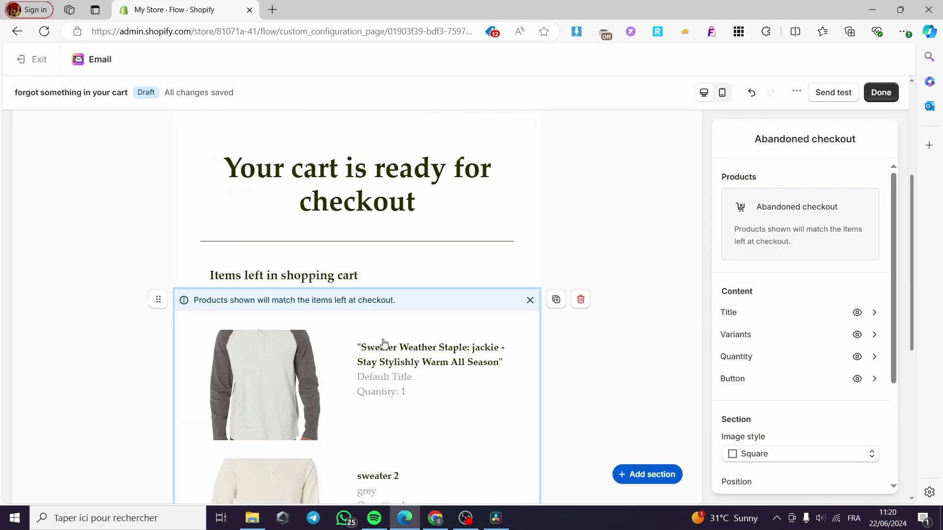
click(874, 379)
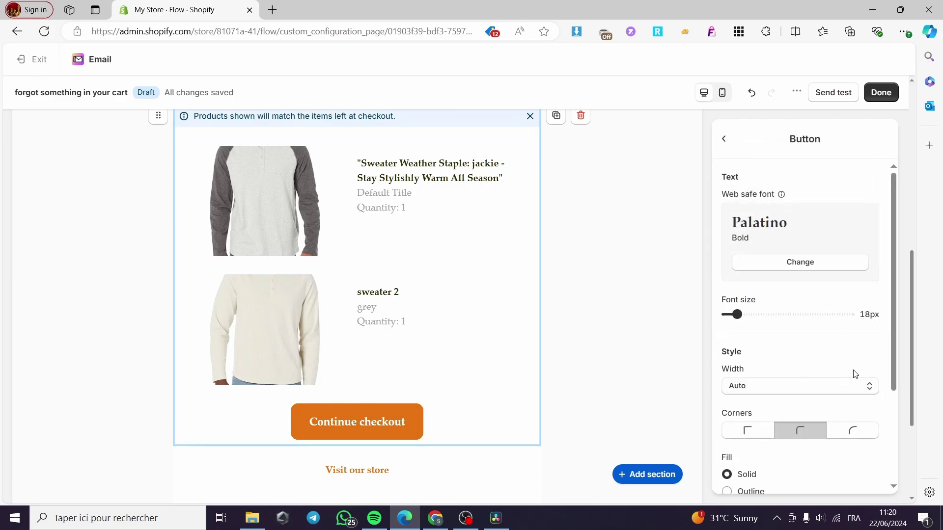
scroll(854, 388, down, 3)
scroll(835, 324, up, 1)
click(655, 339)
scroll(499, 402, down, 4)
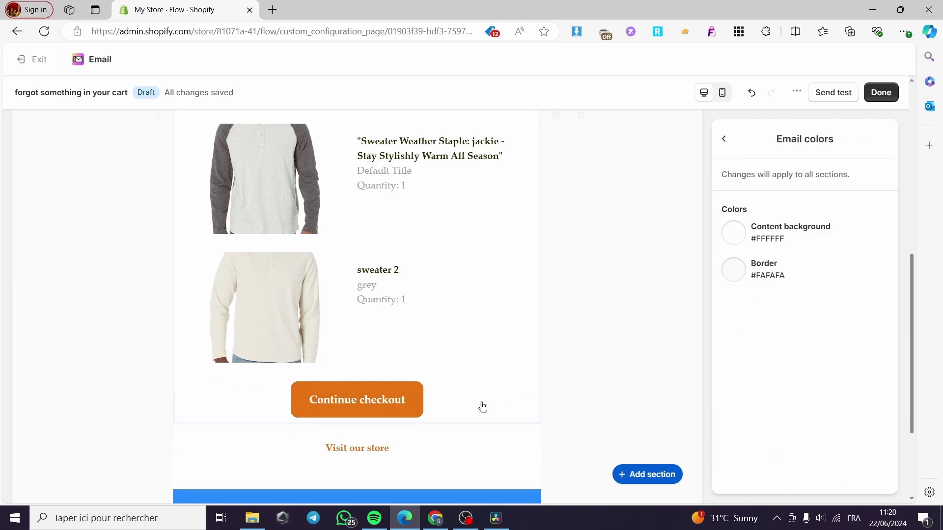
Step: Try including the phone number and email in the footer's shop information and exclude both again
click(419, 366)
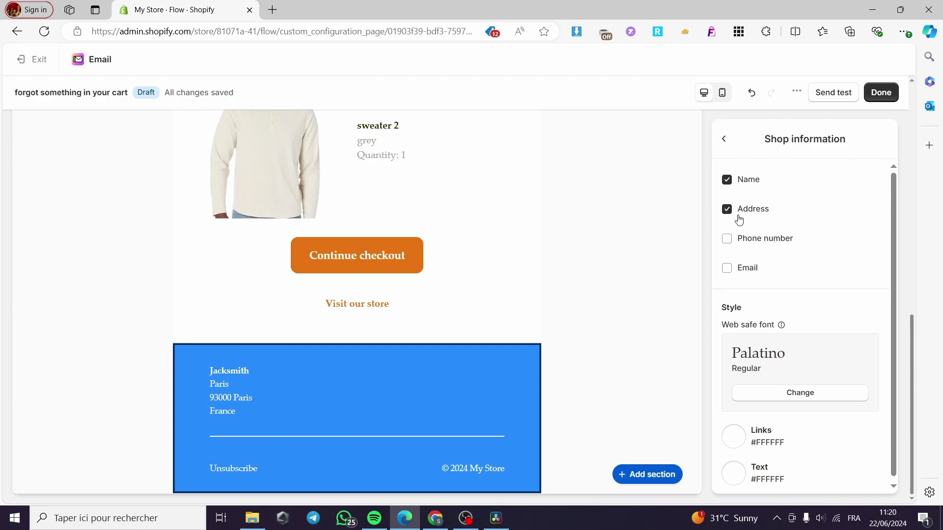
click(727, 239)
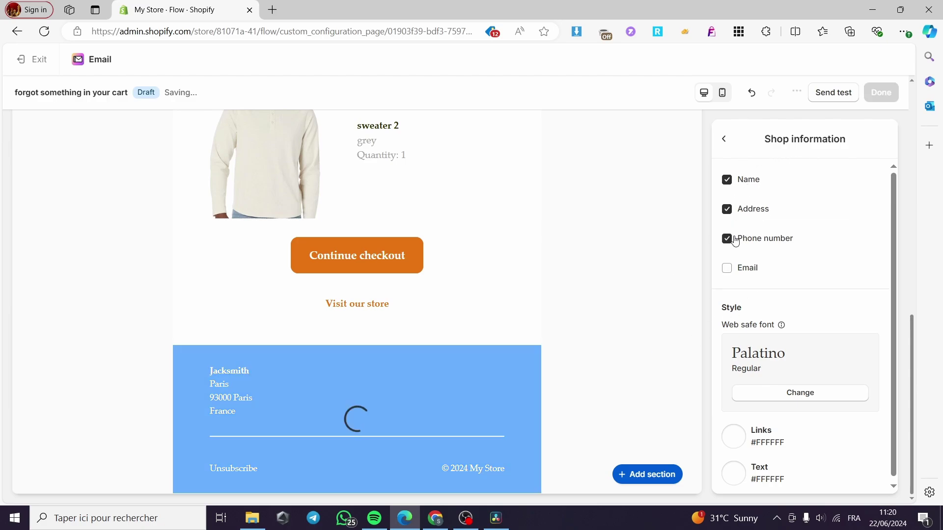
click(726, 268)
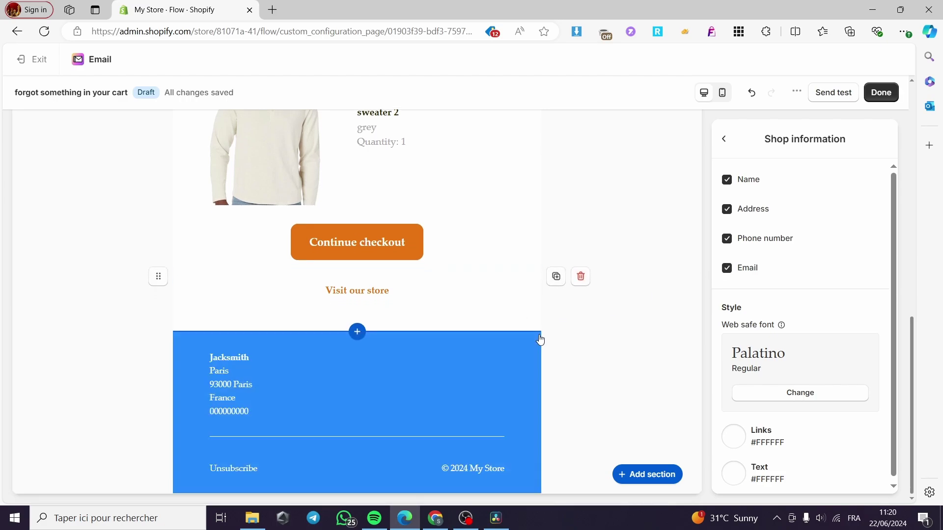
click(727, 268)
click(727, 268)
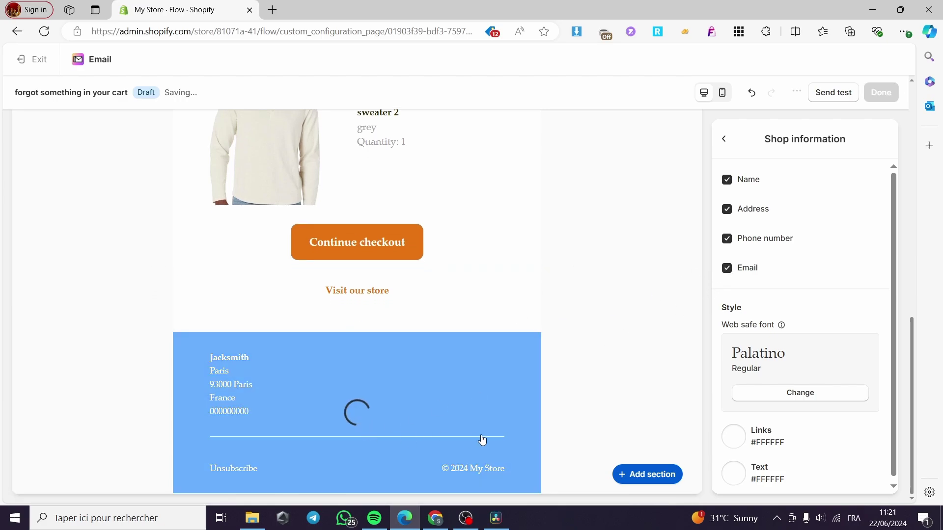
click(727, 269)
click(726, 238)
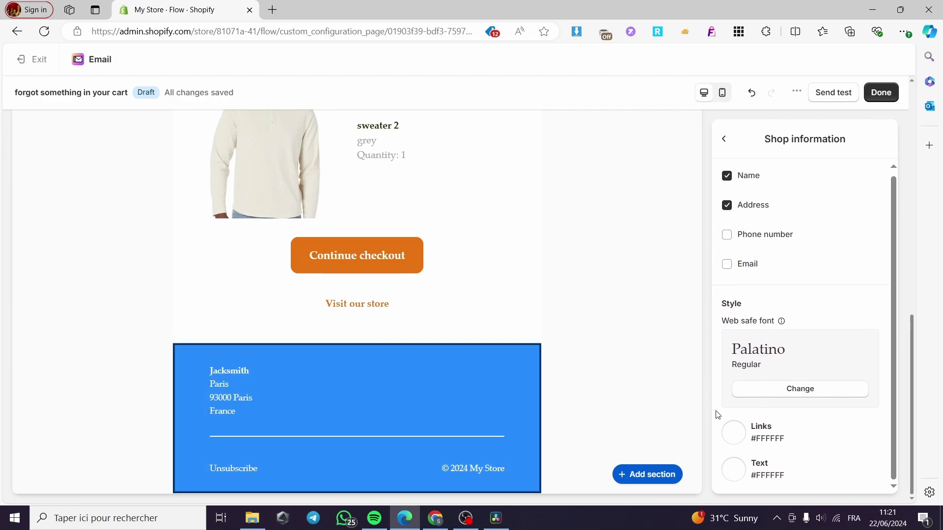
Step: Set the link color of the footer's shop information to the recently used orange #E67511
click(734, 433)
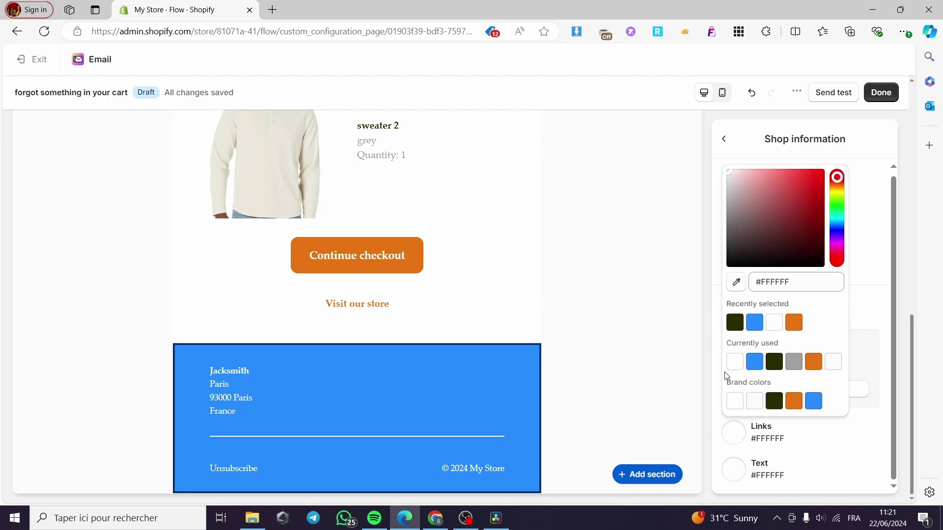
click(795, 325)
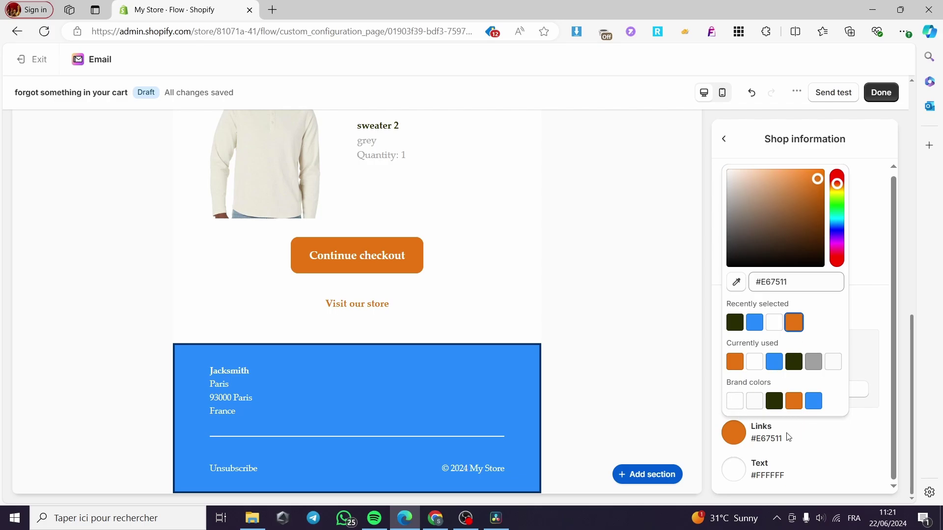
click(648, 407)
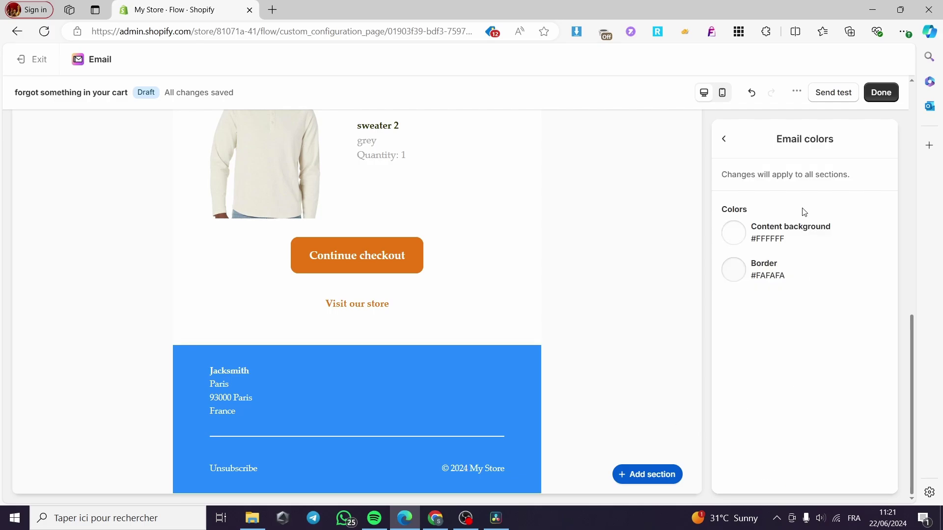
click(423, 412)
Step: Finish editing the email and review its preview in the workflow's Send Marketing Email action
scroll(530, 407, up, 10)
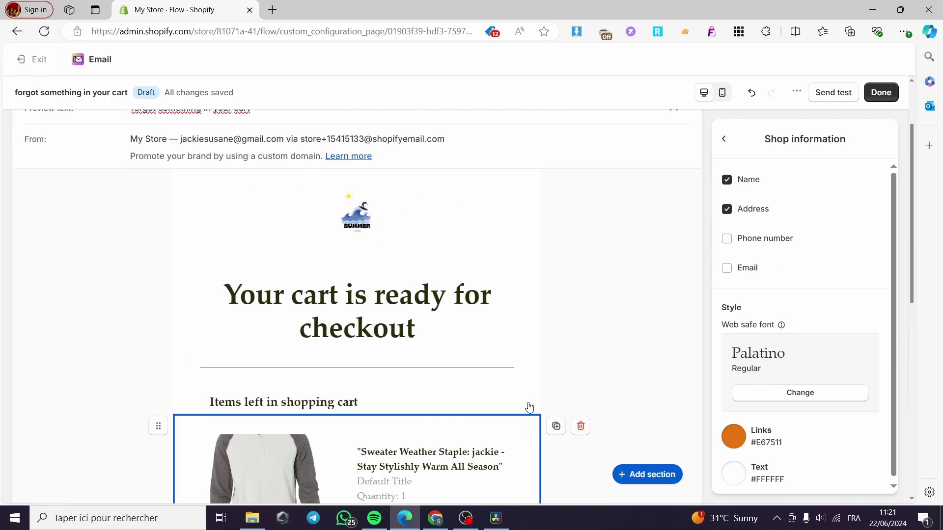
scroll(529, 407, up, 2)
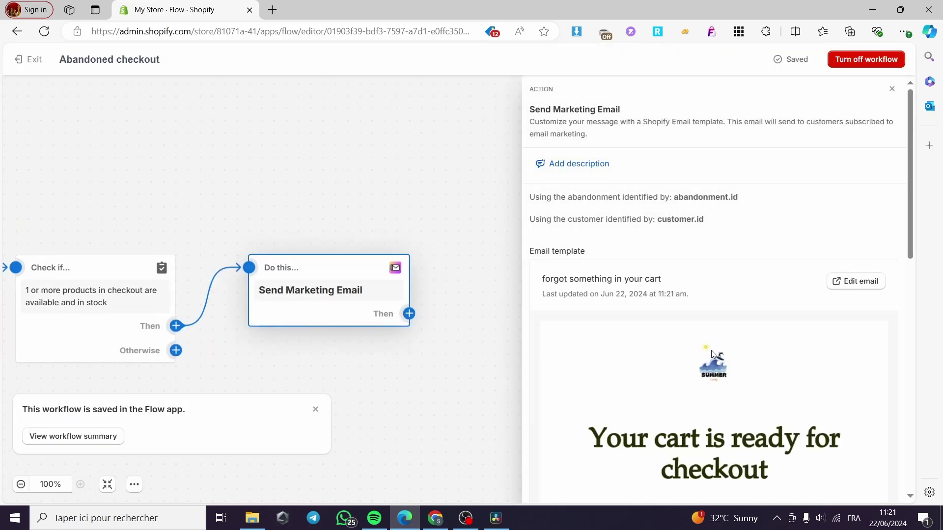
scroll(764, 301, down, 6)
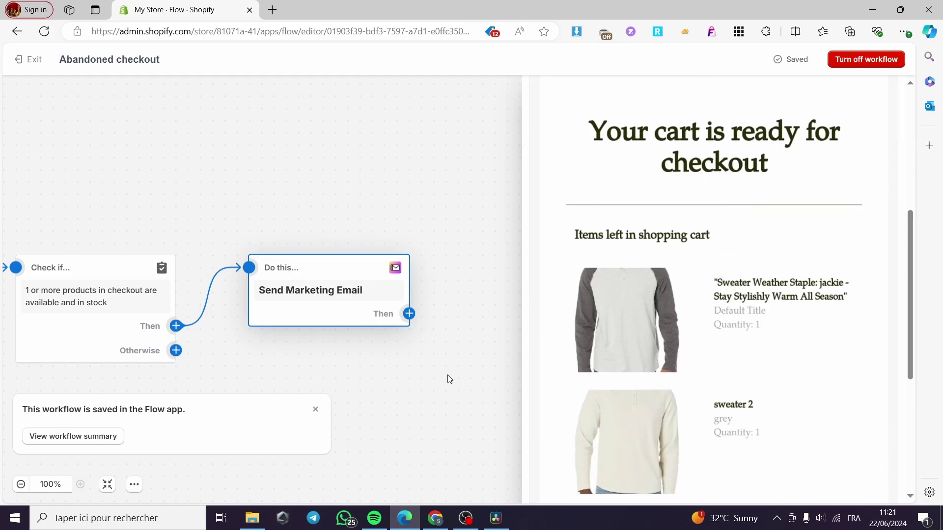
scroll(432, 347, down, 1)
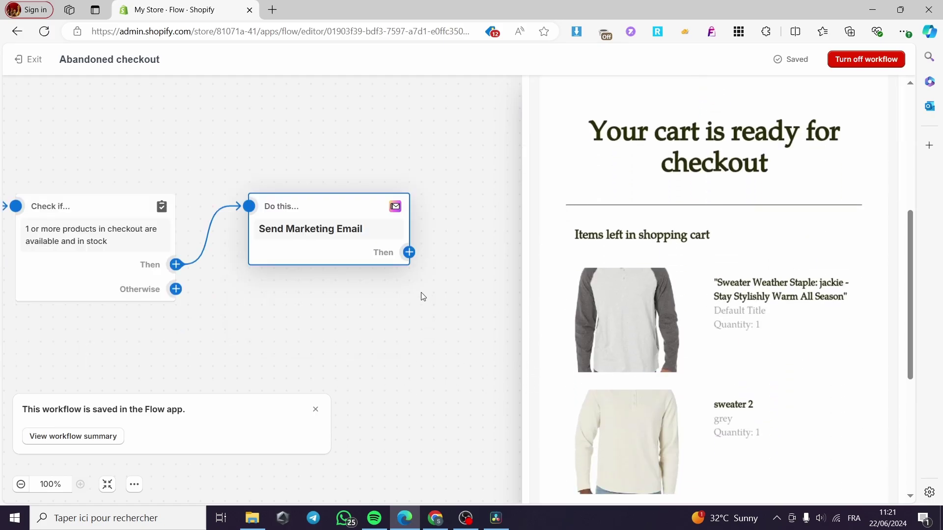
Step: Look at the options for adding a follow-up step after the Send Marketing Email action, without adding one
click(316, 228)
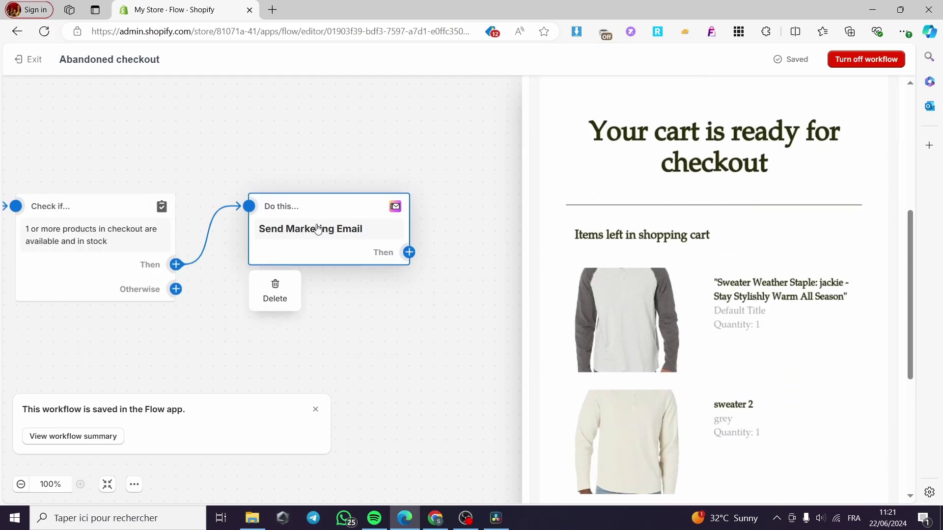
click(408, 253)
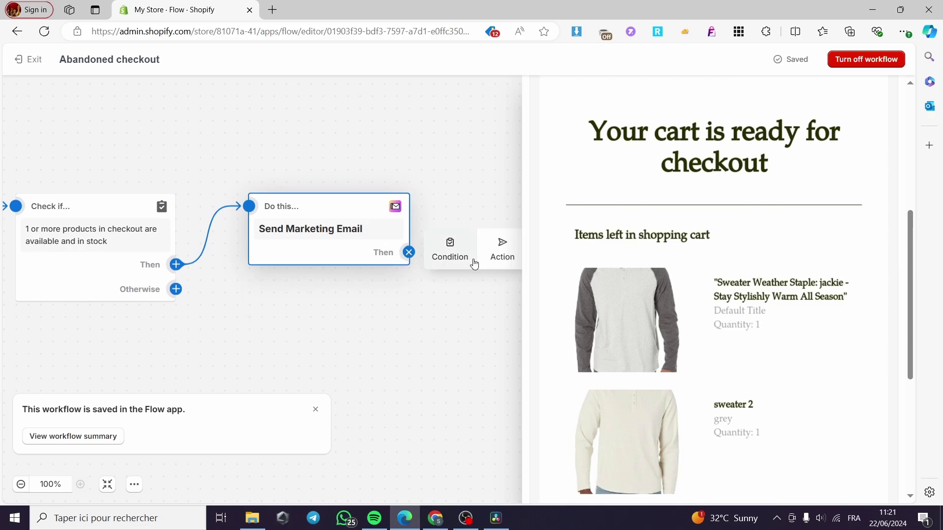
click(450, 299)
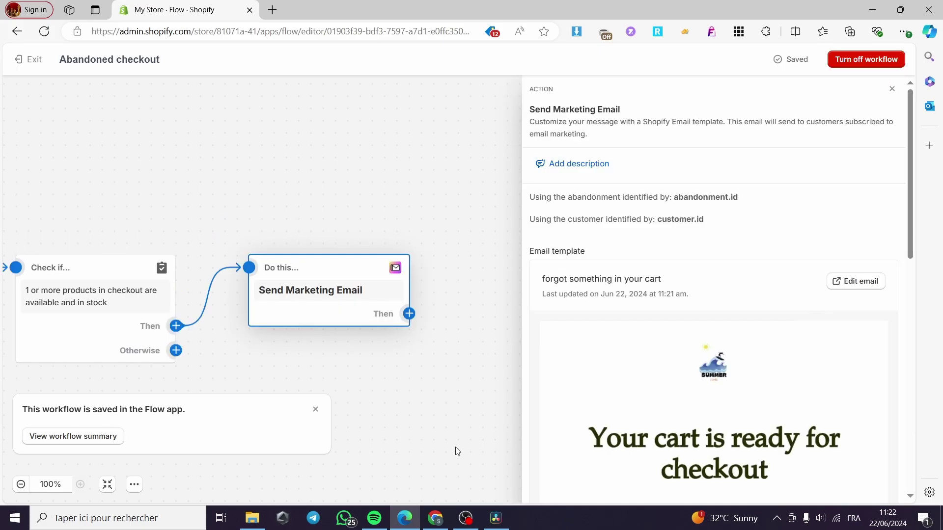